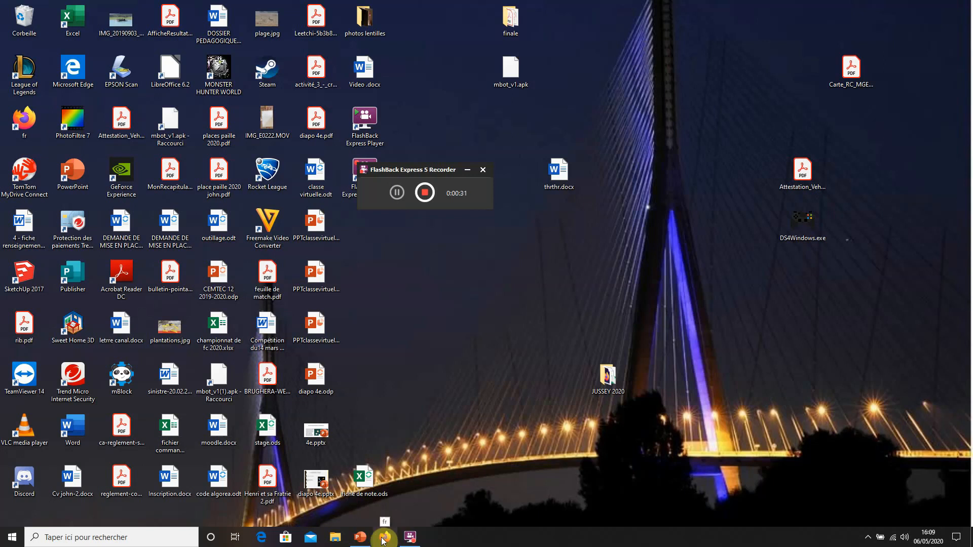
Open Firefox, search the web for "sweet home 3d" and open the official Sweet Home 3D website.
click(383, 538)
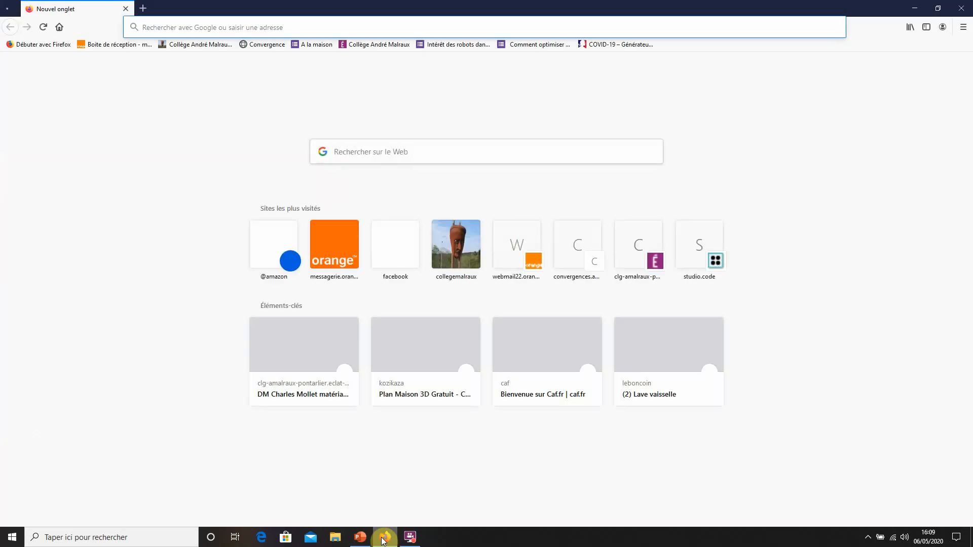
click(394, 154)
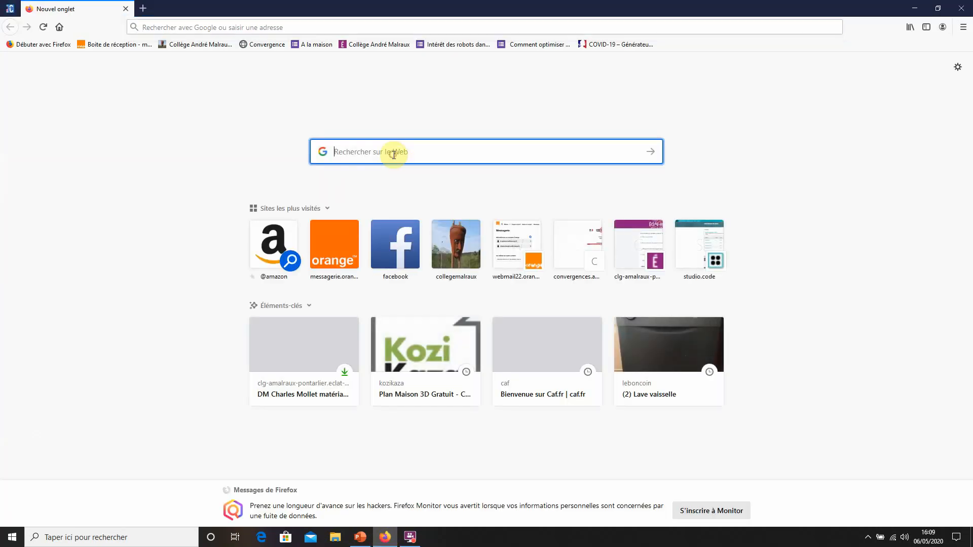
text(swee)
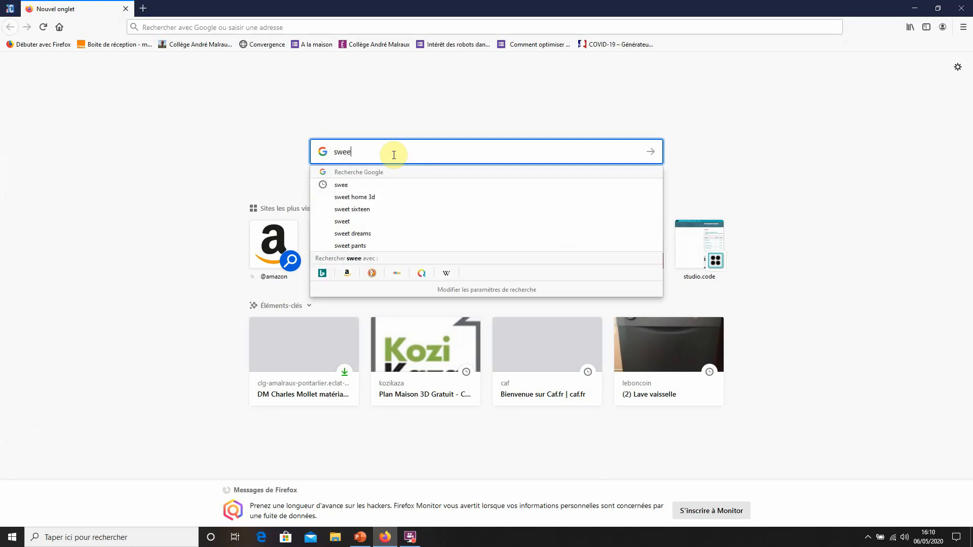
text(t h)
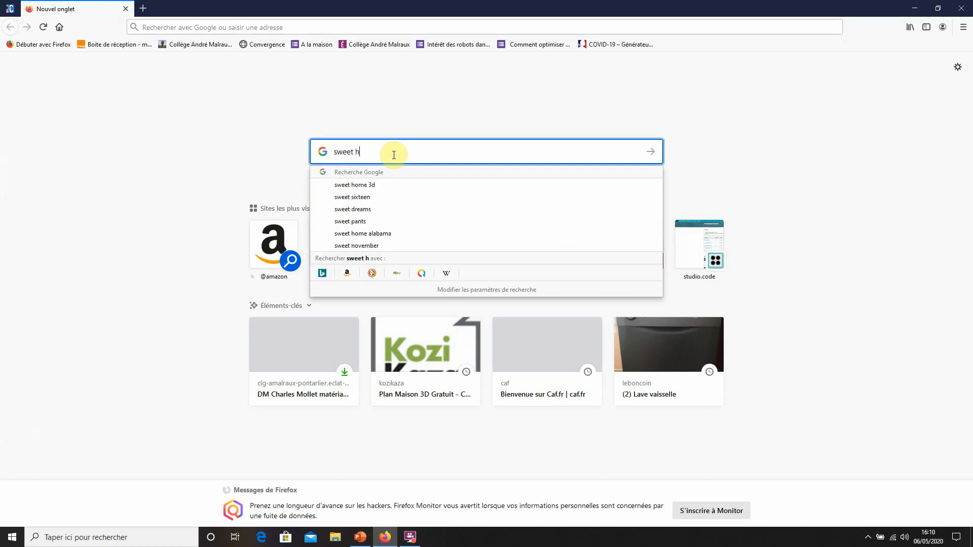
text(ome )
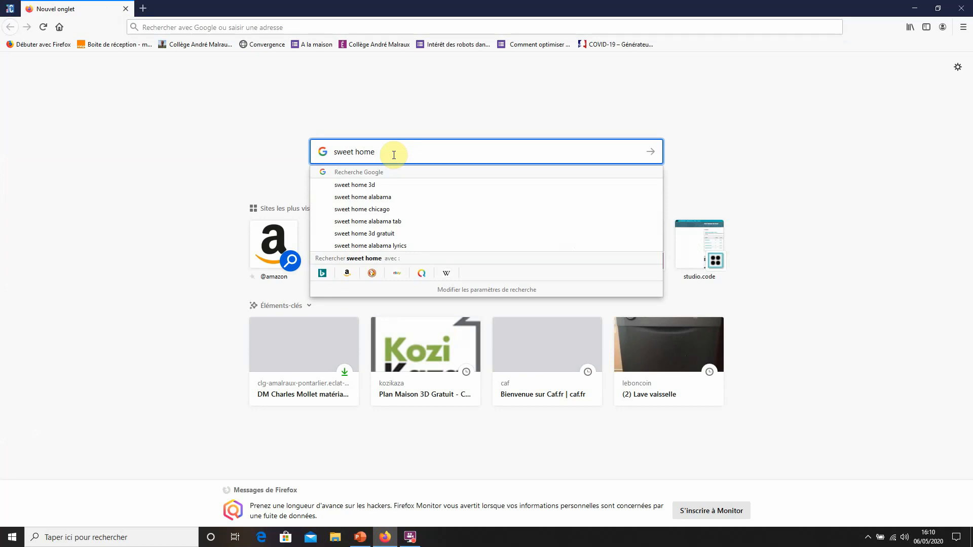
text(3d)
key(Return)
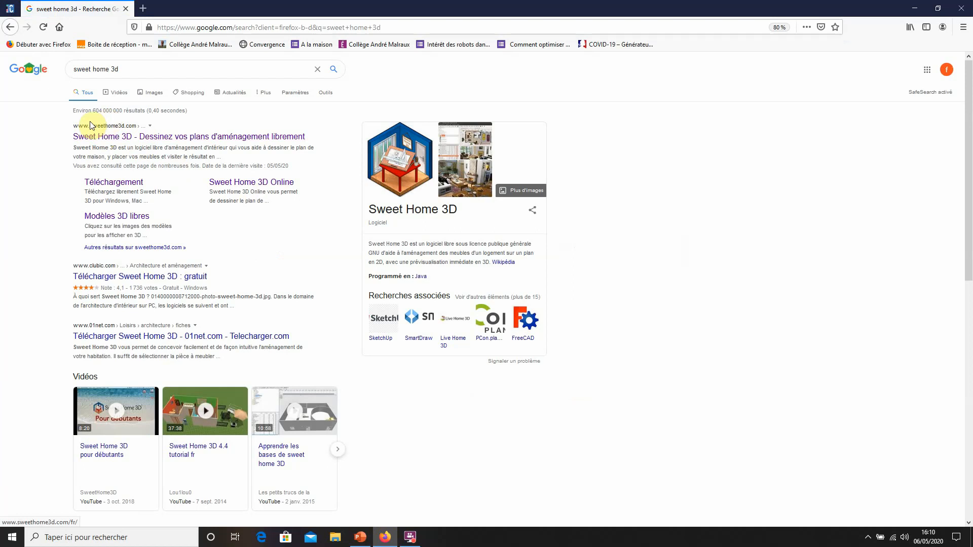
click(115, 137)
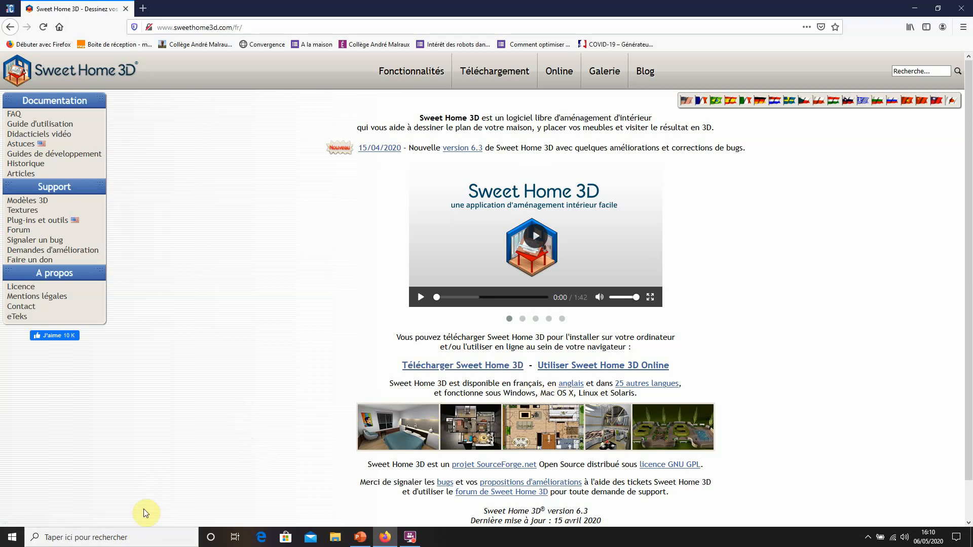
Launch the Sweet Home 3D application in a maximized window and enlarge the floor plan area by shrinking the 3D view.
click(130, 538)
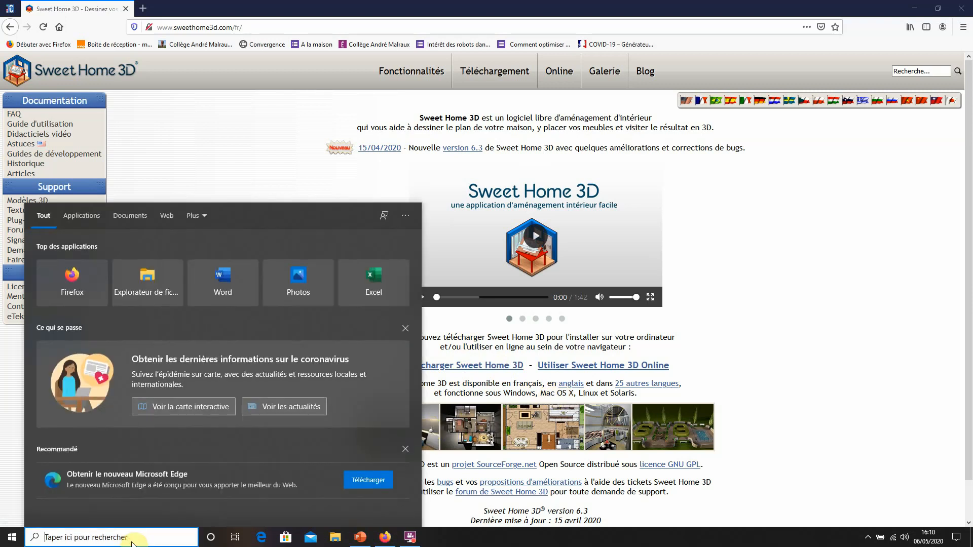
text(s)
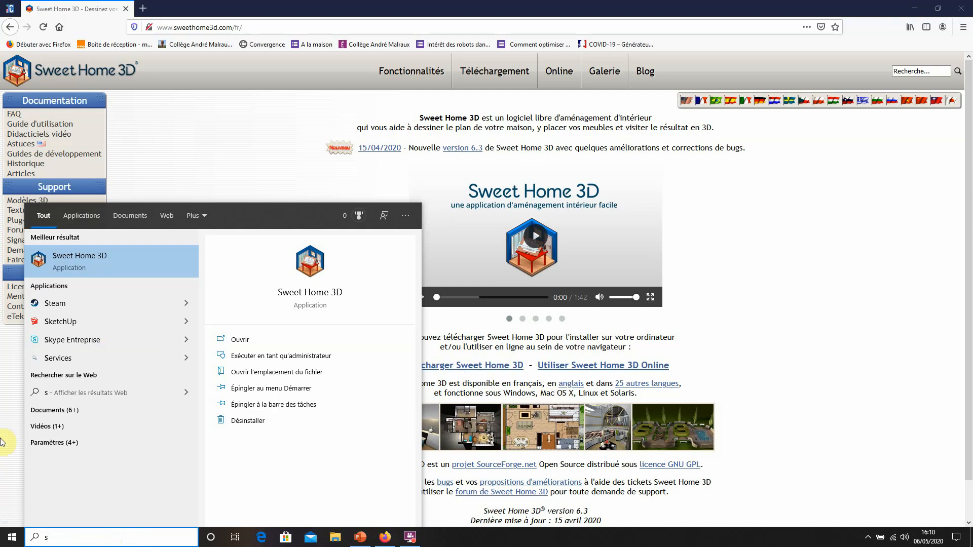
click(83, 261)
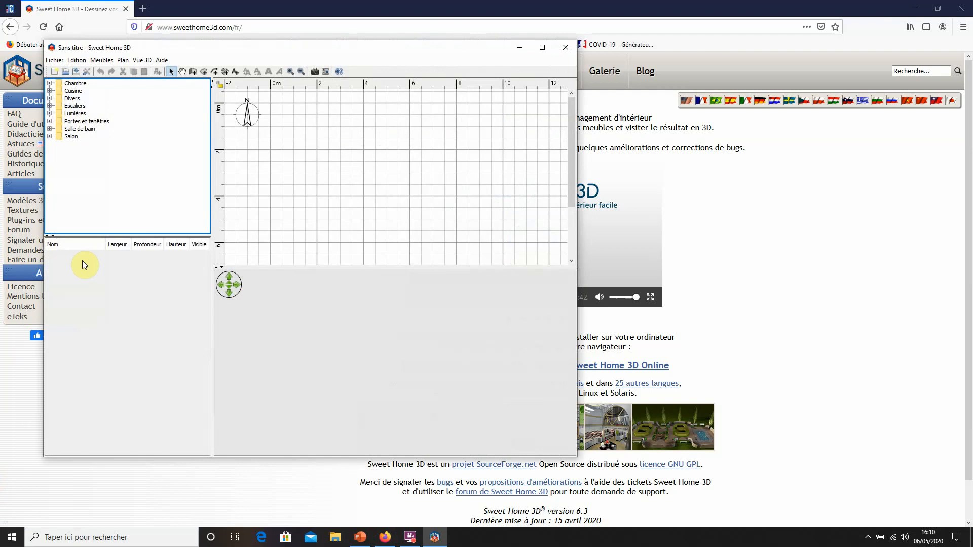
click(540, 48)
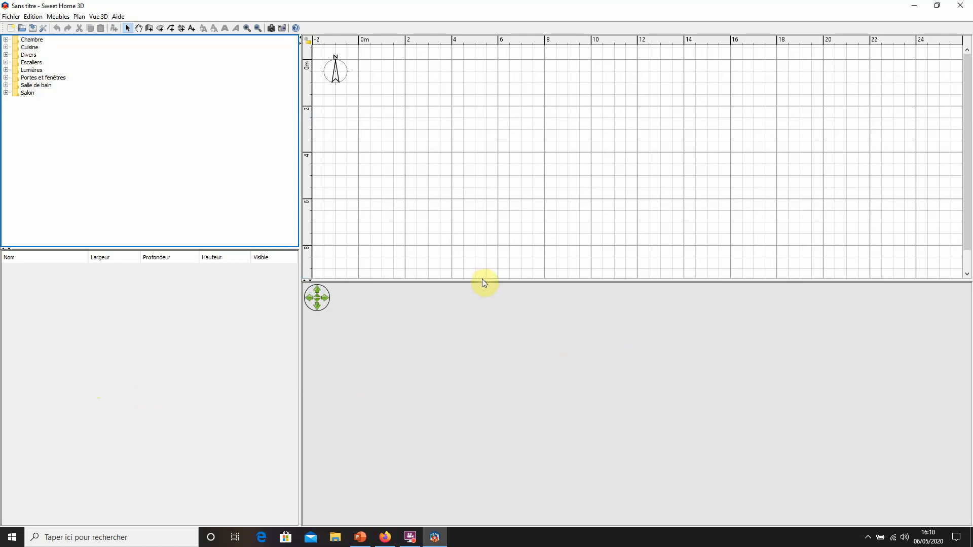
drag(481, 280, 480, 361)
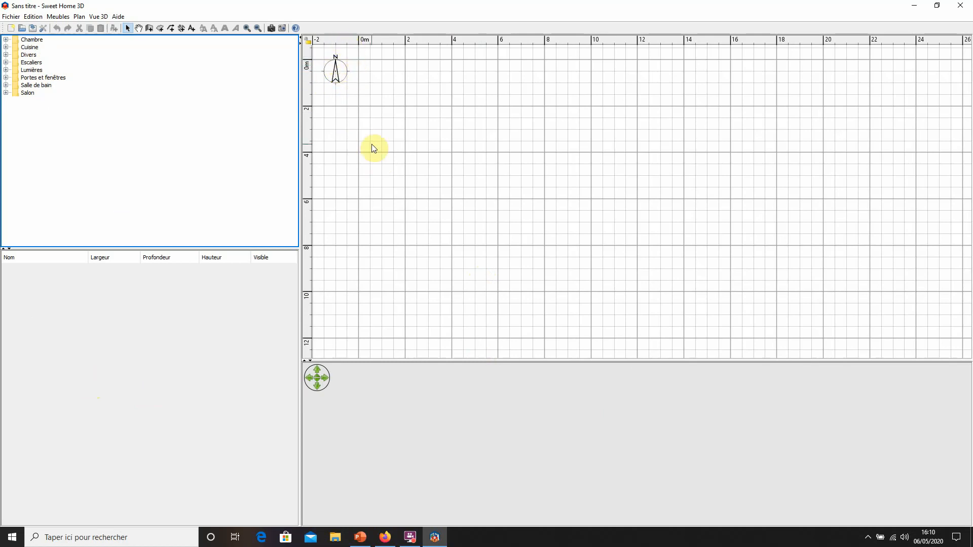
click(337, 68)
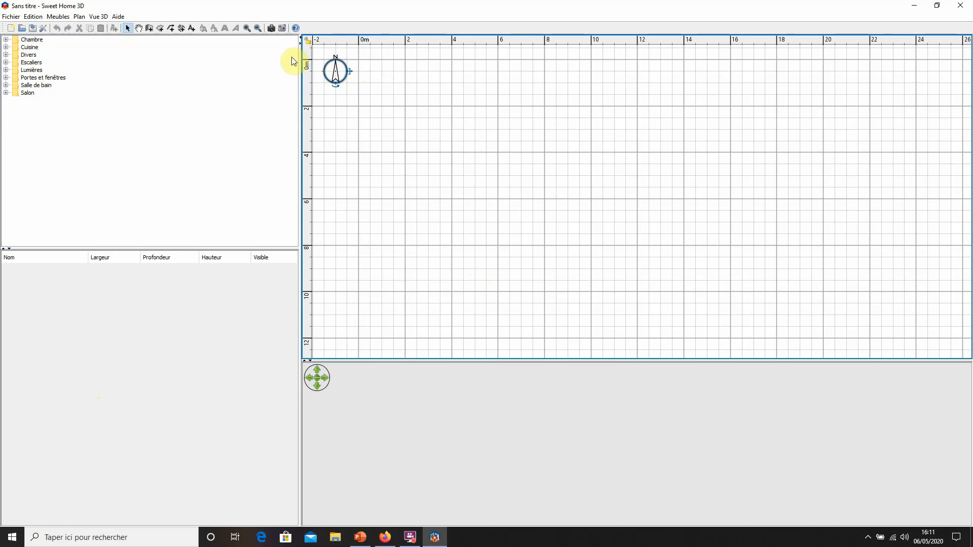
Draw four connected outer walls forming a square about 8 m per side, starting at the plan's origin.
click(151, 28)
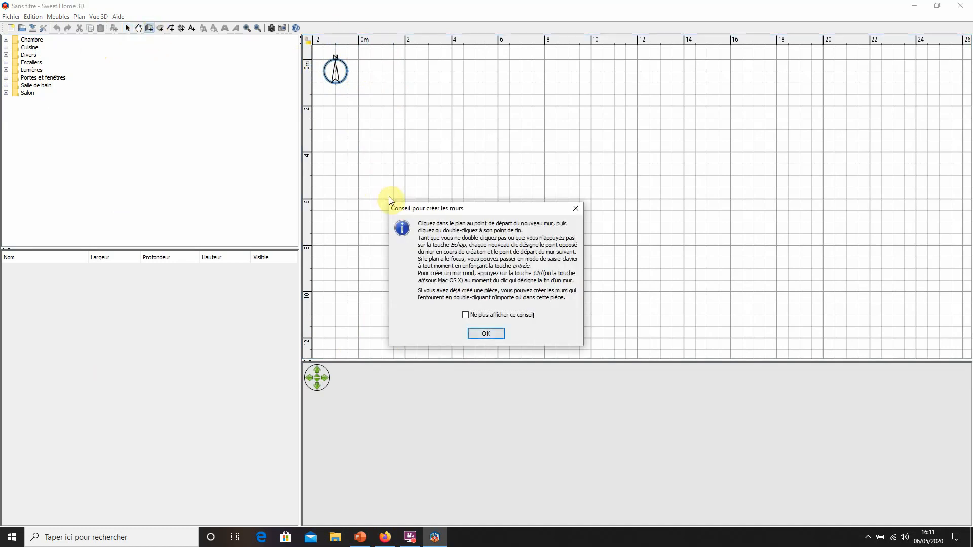
click(485, 333)
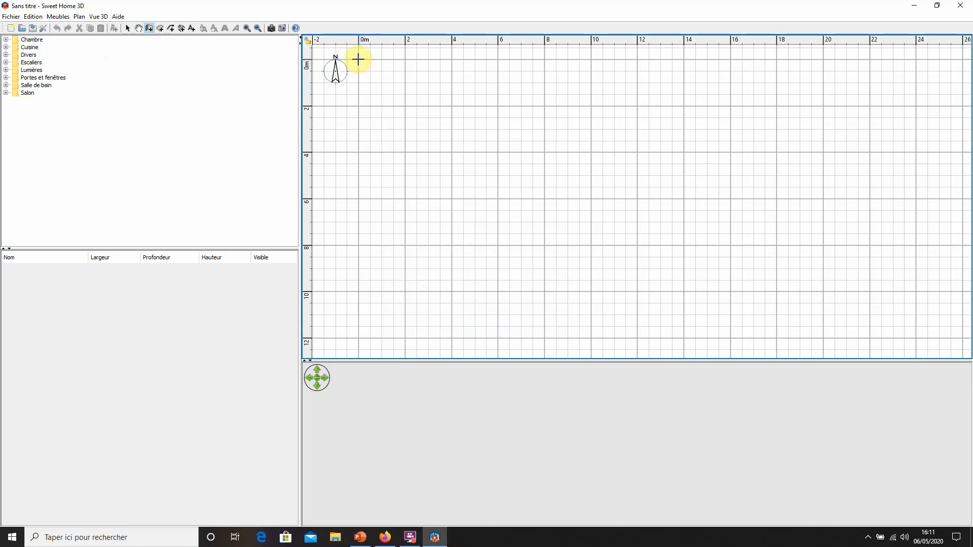
click(358, 59)
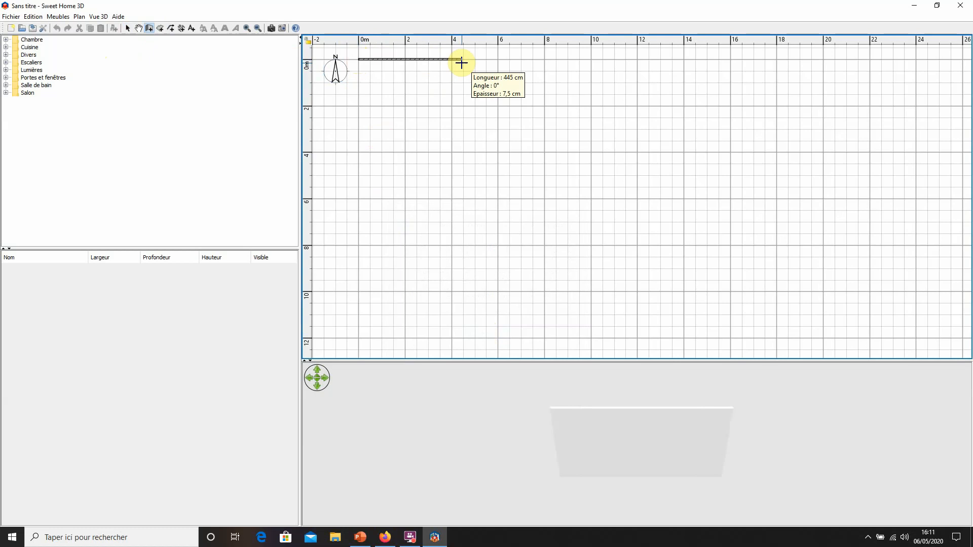
click(544, 60)
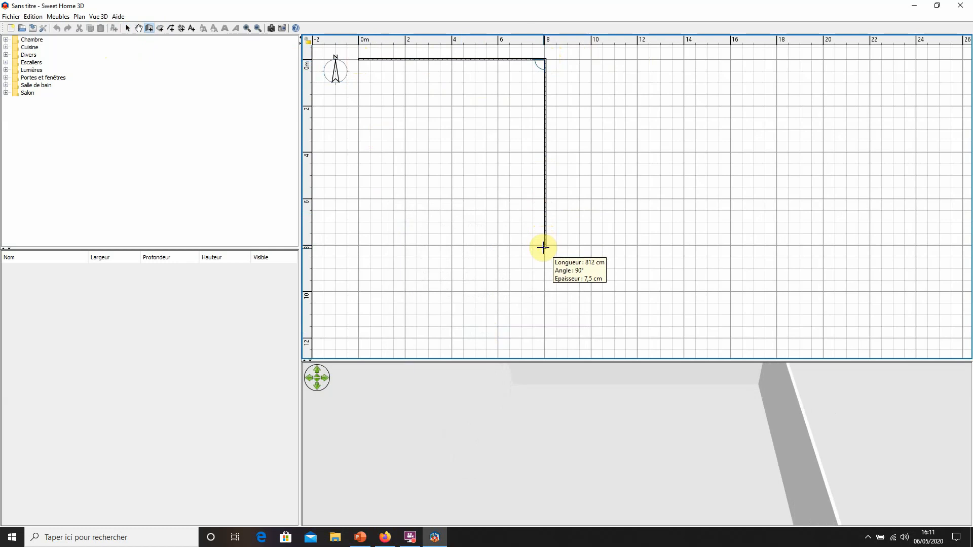
double_click(542, 245)
click(543, 245)
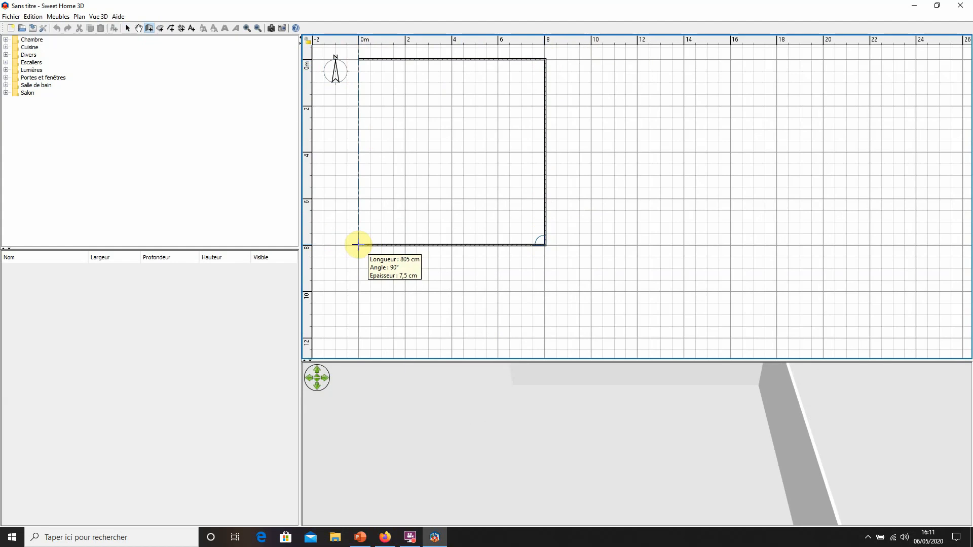
click(359, 245)
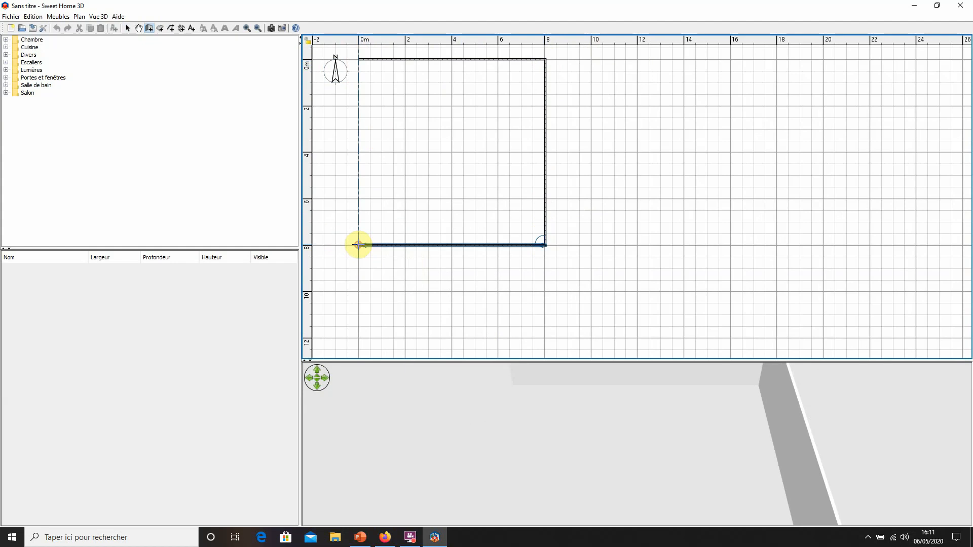
double_click(358, 59)
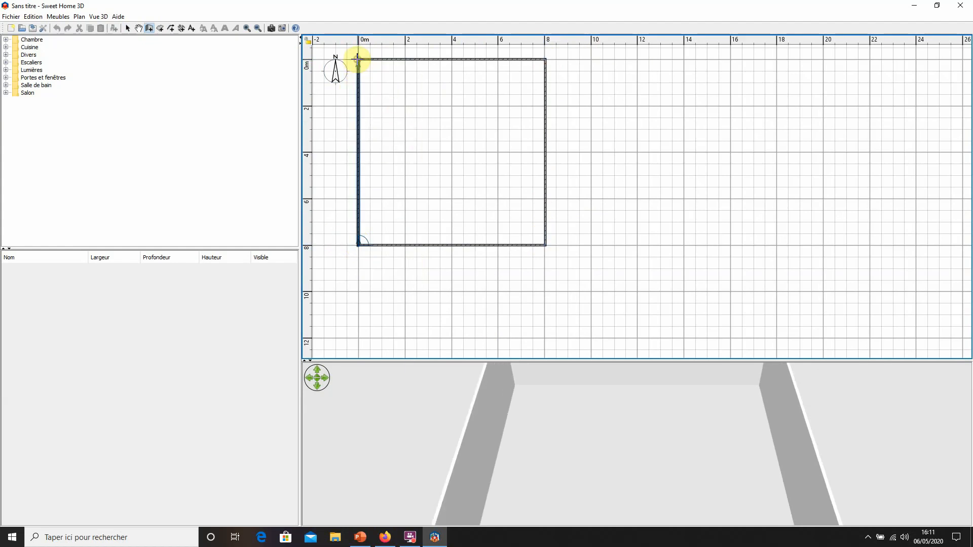
right_click(357, 59)
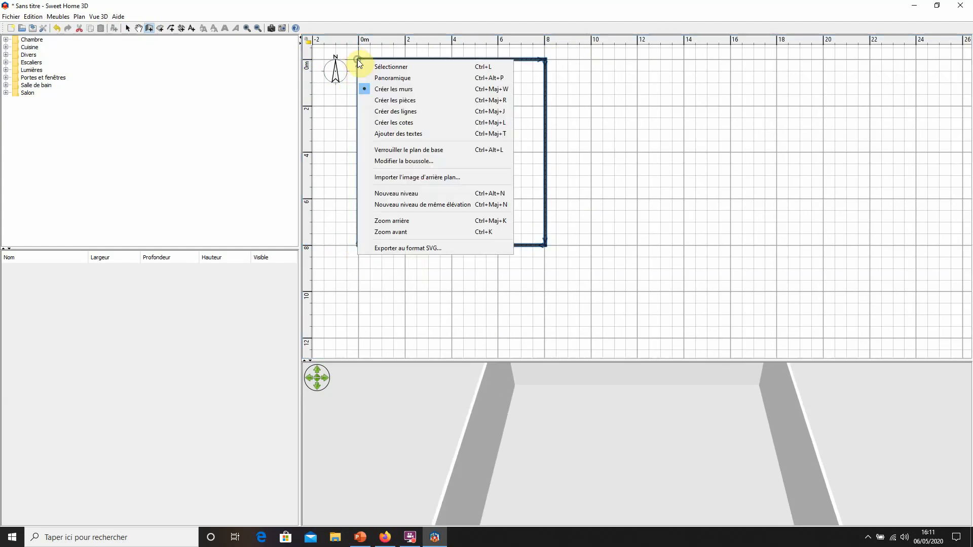
click(385, 90)
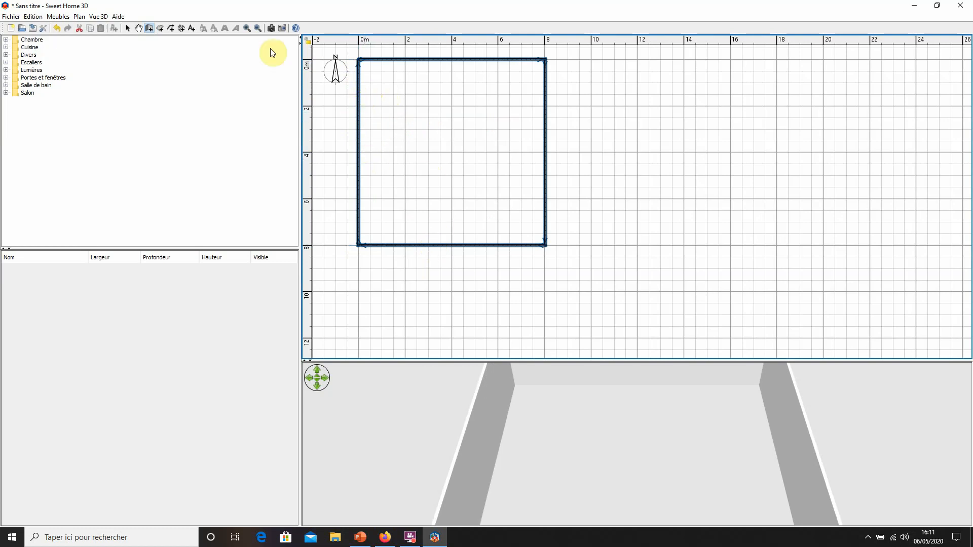
click(245, 29)
click(244, 31)
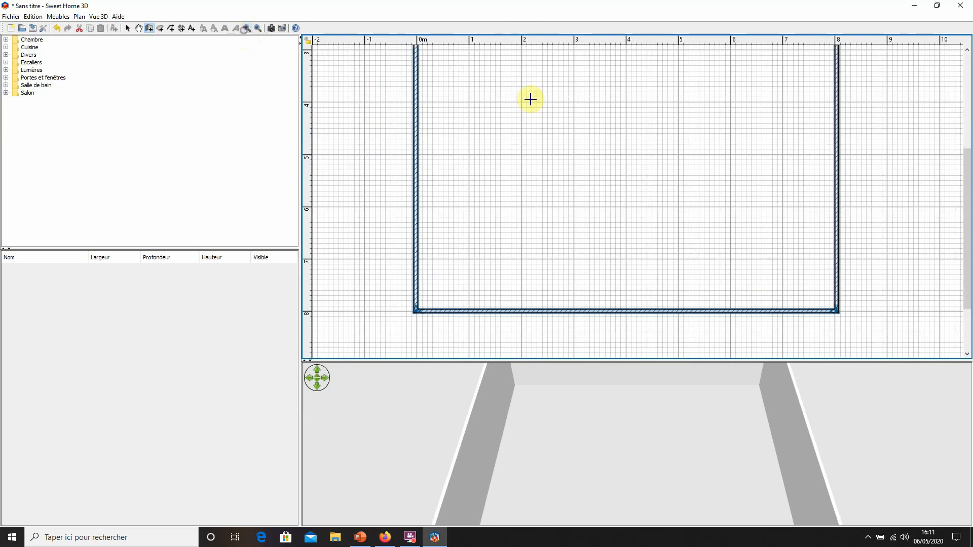
drag(968, 155, 956, 66)
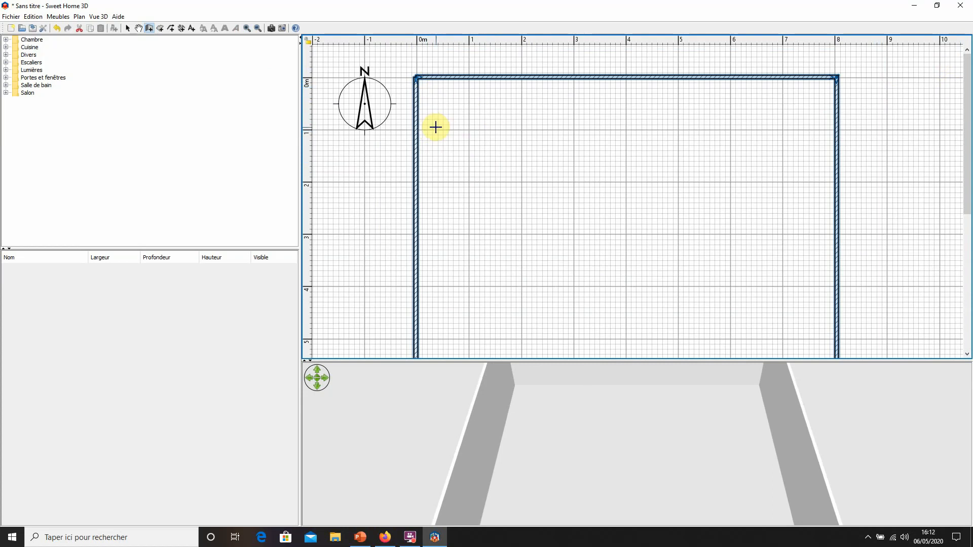
click(254, 30)
click(252, 27)
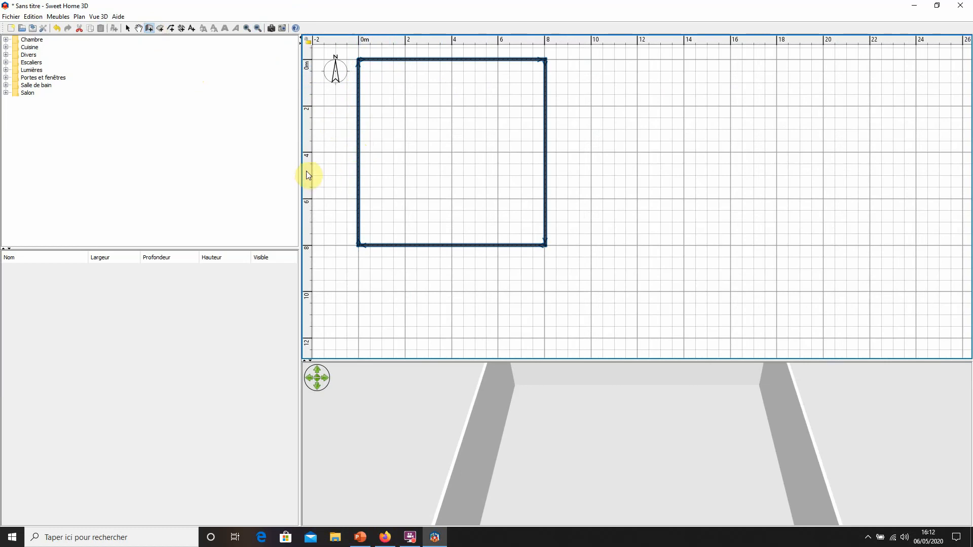
Draw an interior wall about 3 m long from the west wall at the 5 m mark, continuing north slightly past the outer wall.
click(358, 175)
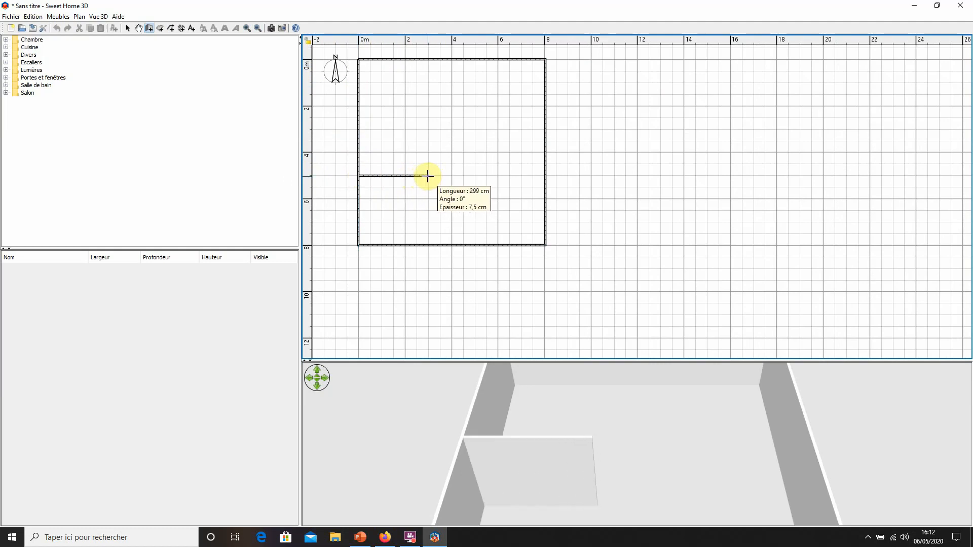
click(427, 176)
scroll(424, 45, up, 1)
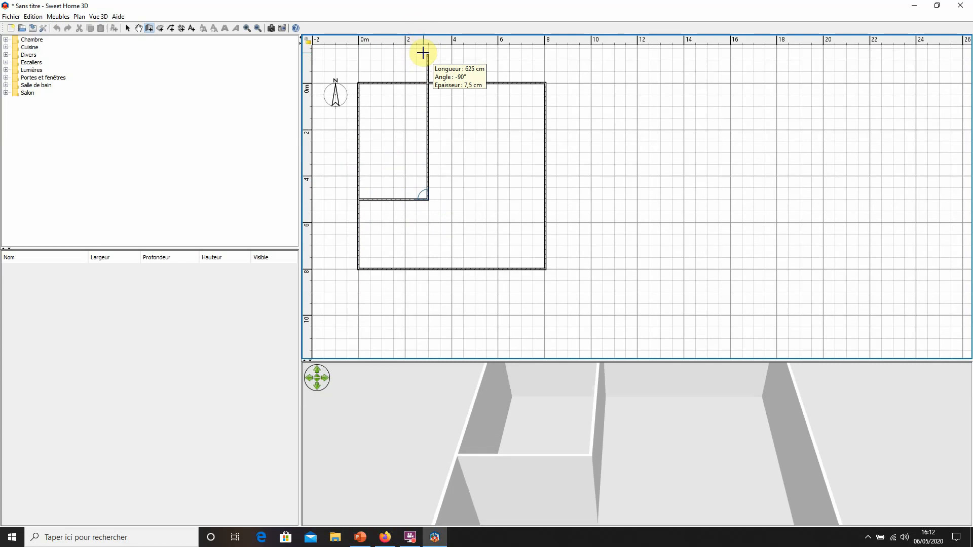
double_click(425, 76)
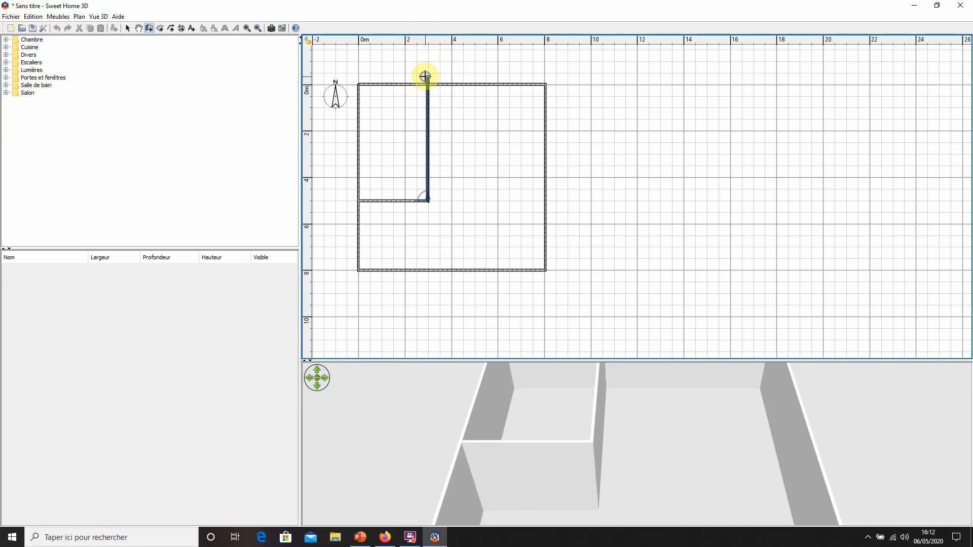
right_click(427, 78)
click(445, 104)
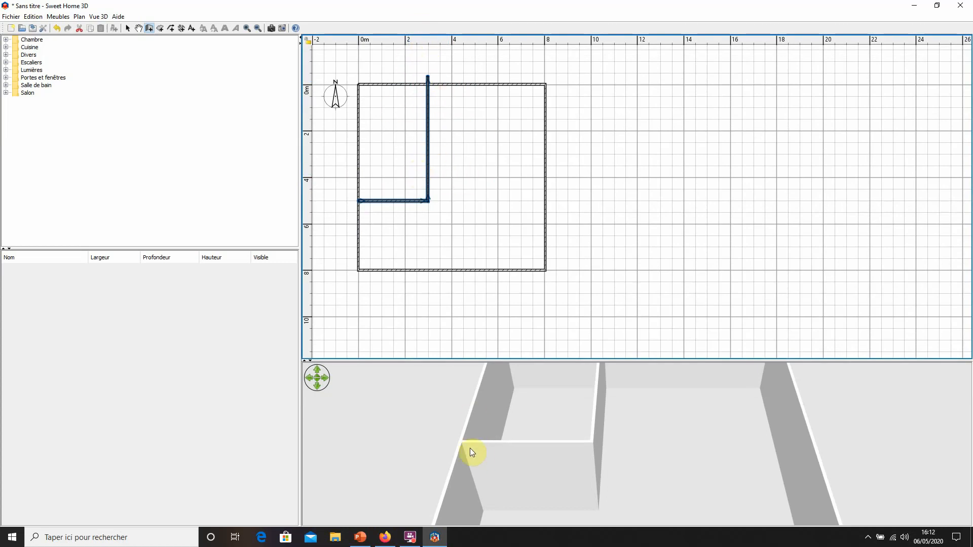
Move both interior walls about 0.5 m south and extend the north-south one to meet the north outer wall.
drag(470, 448, 550, 451)
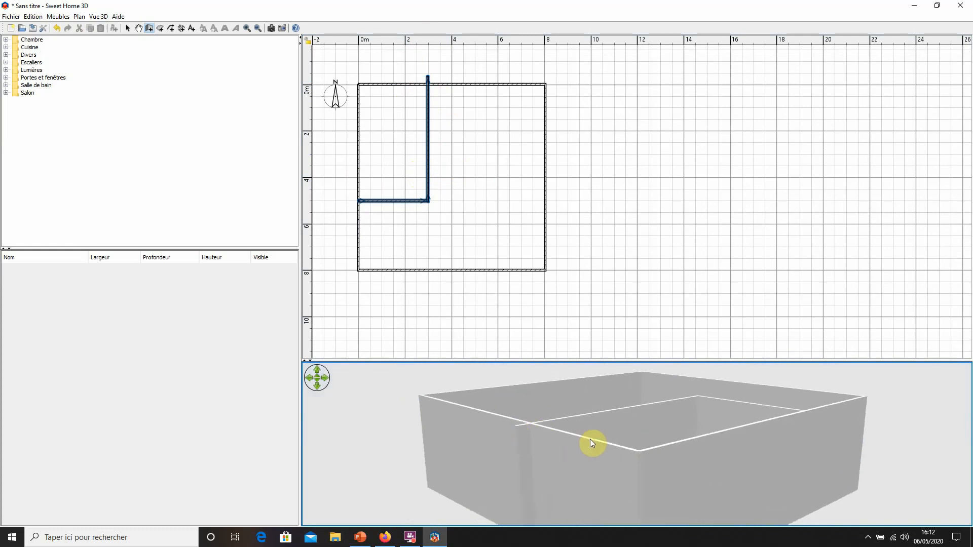
drag(590, 440, 556, 455)
drag(543, 450, 579, 430)
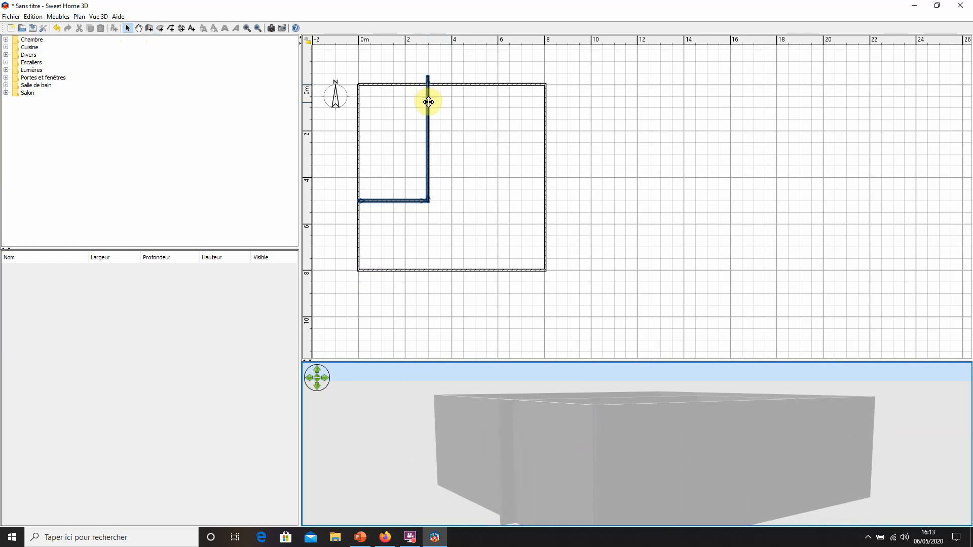
mouse_move(427, 102)
mouse_down()
mouse_move(396, 93)
mouse_move(428, 113)
mouse_up()
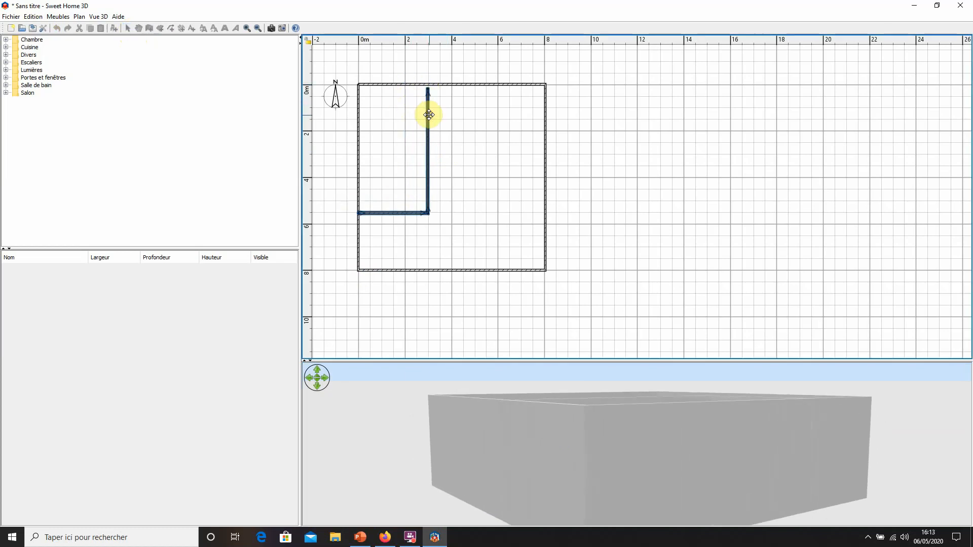
click(428, 113)
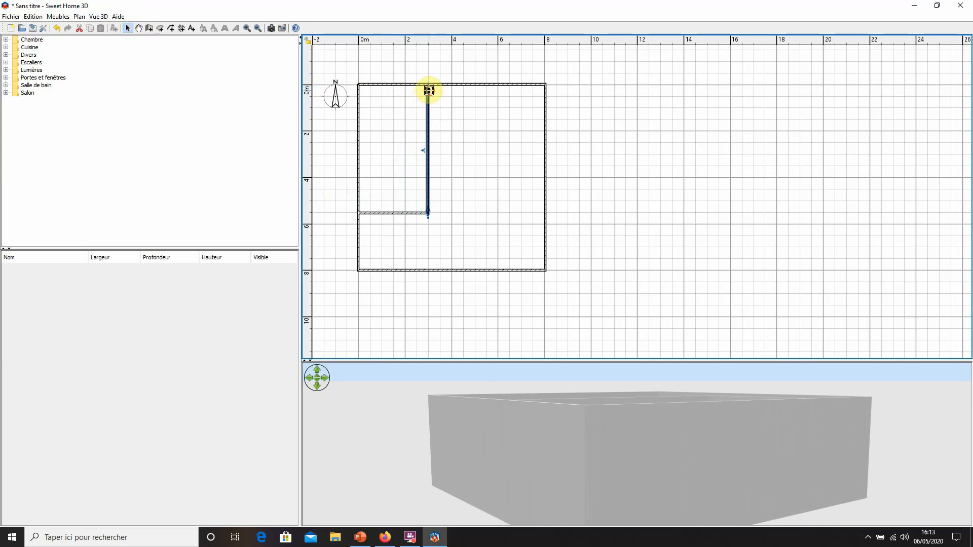
drag(429, 91, 428, 86)
drag(603, 434, 665, 522)
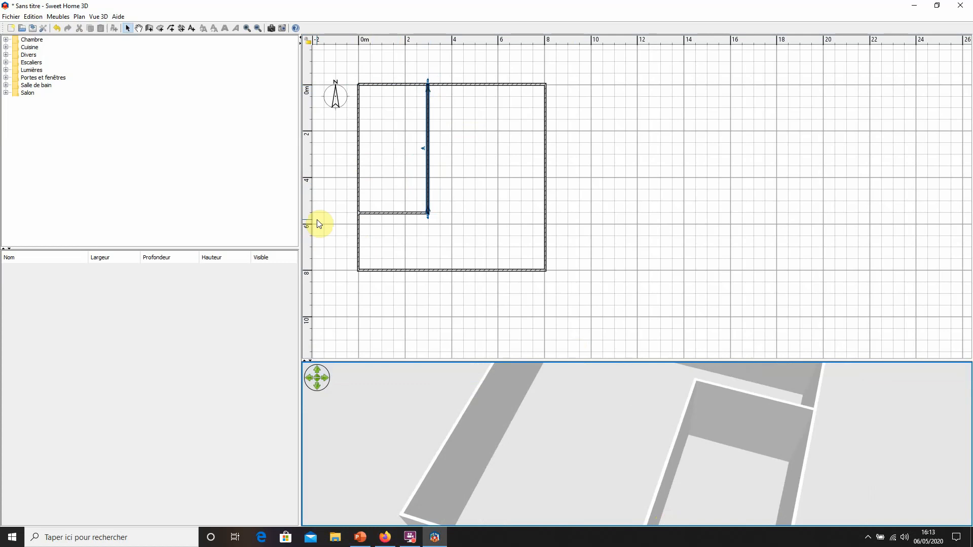
Add the "Escalier d'angle" from the Escaliers category to the plan and place it in the house's southeast corner.
click(31, 63)
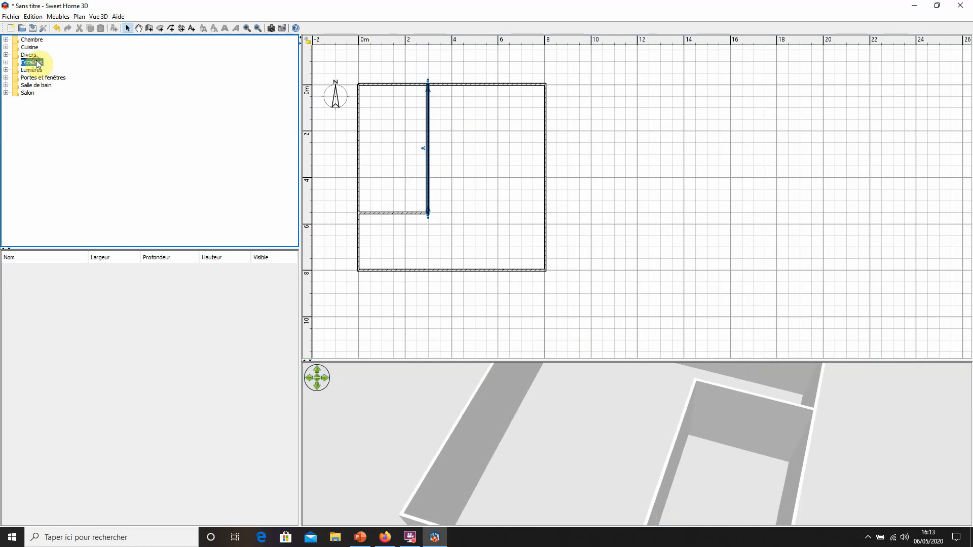
click(5, 62)
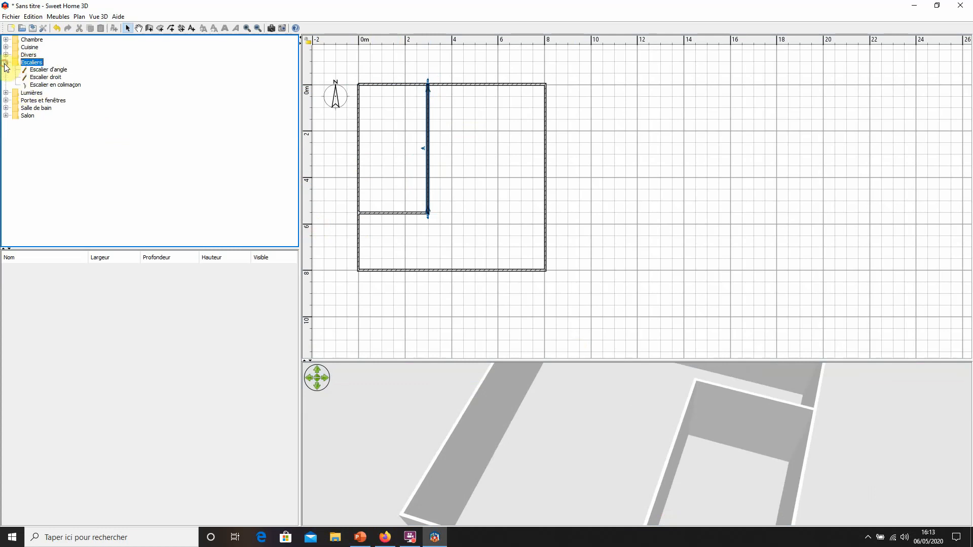
click(62, 71)
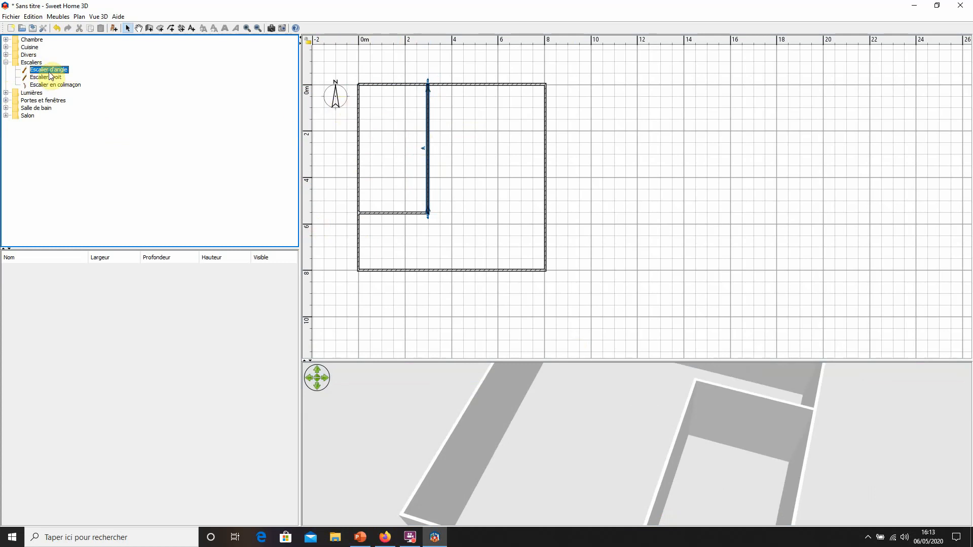
drag(51, 73, 527, 87)
drag(655, 430, 626, 394)
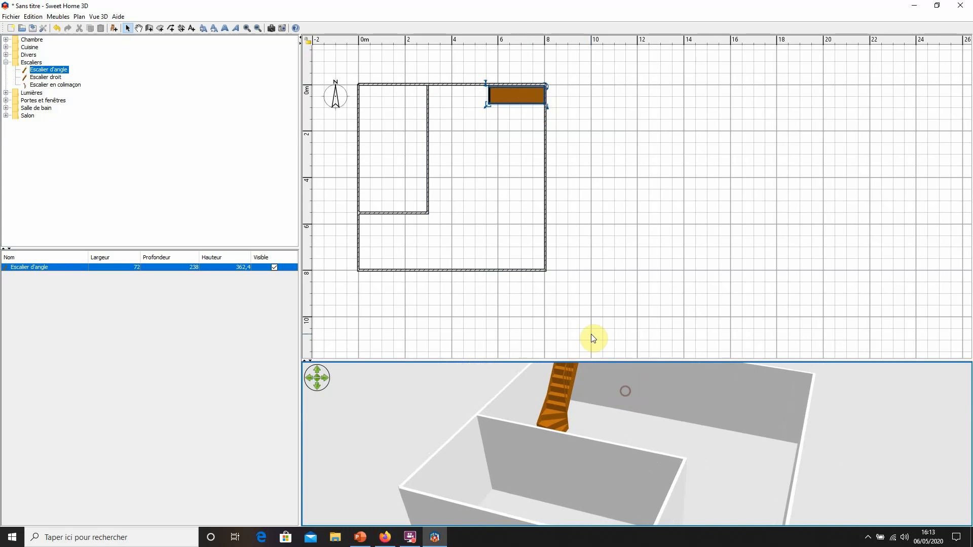
drag(525, 93, 520, 256)
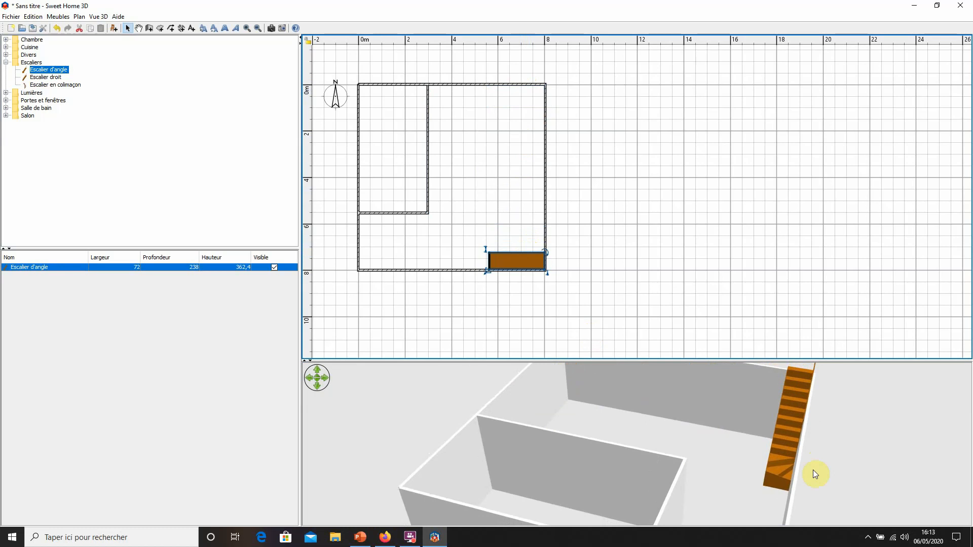
mouse_move(813, 470)
mouse_down()
mouse_move(825, 490)
mouse_move(801, 420)
mouse_move(819, 418)
mouse_move(810, 457)
mouse_up()
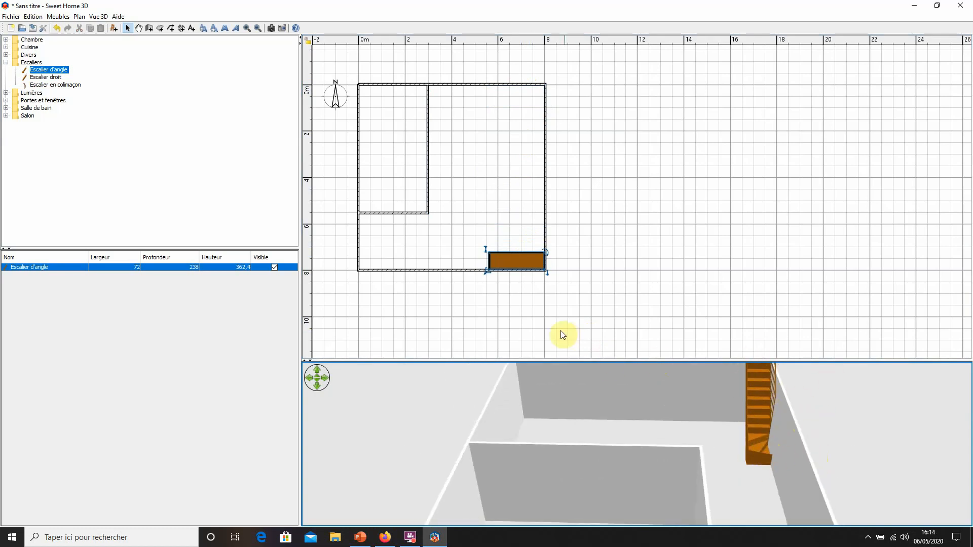
Mirror the shape of the corner staircase in its furniture properties.
click(534, 249)
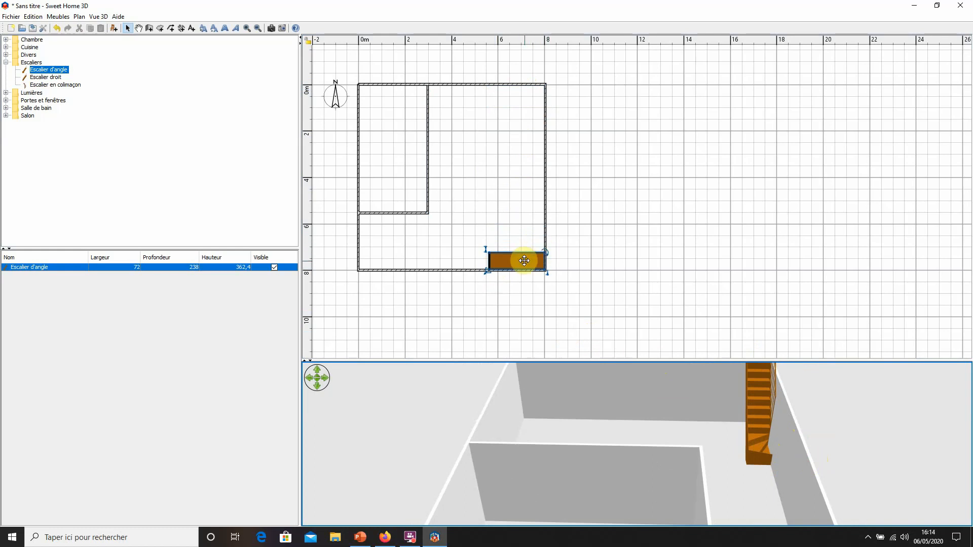
double_click(524, 260)
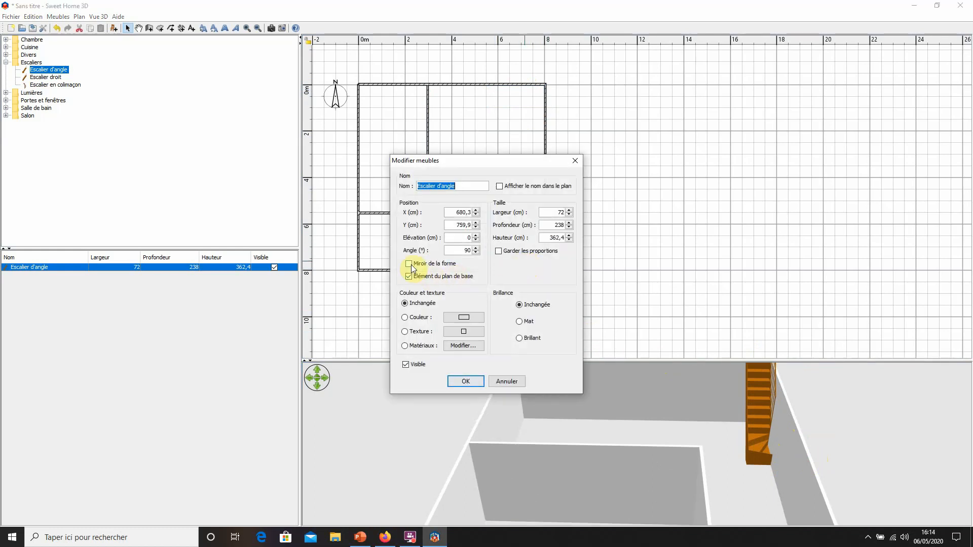
click(409, 264)
click(469, 382)
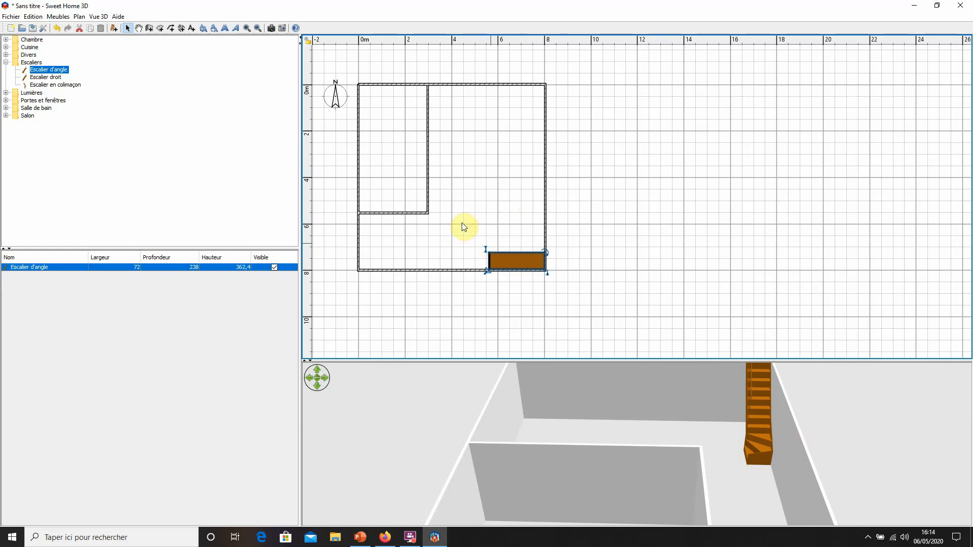
Add a new level and draw four connected outer walls on it, tracing the roughly 8 m square of the level below.
click(79, 16)
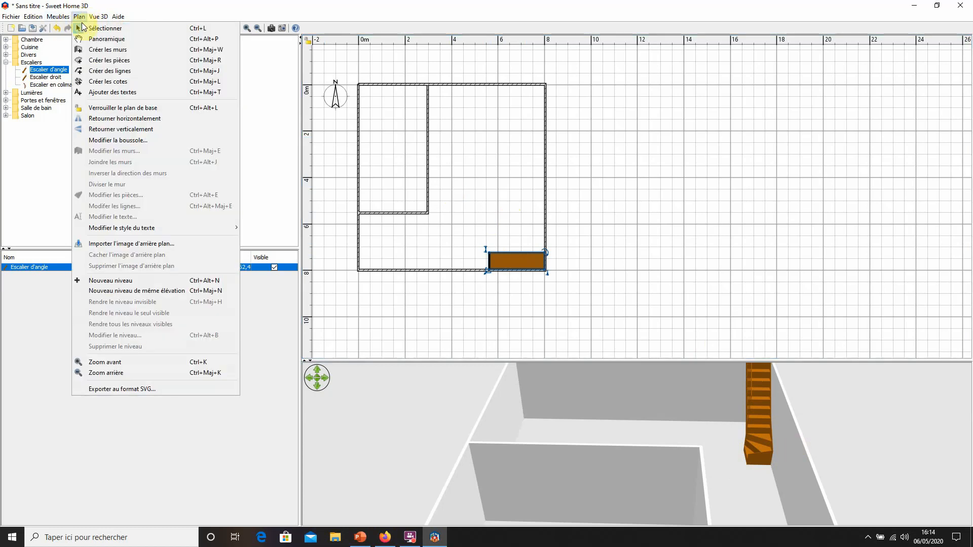
click(124, 282)
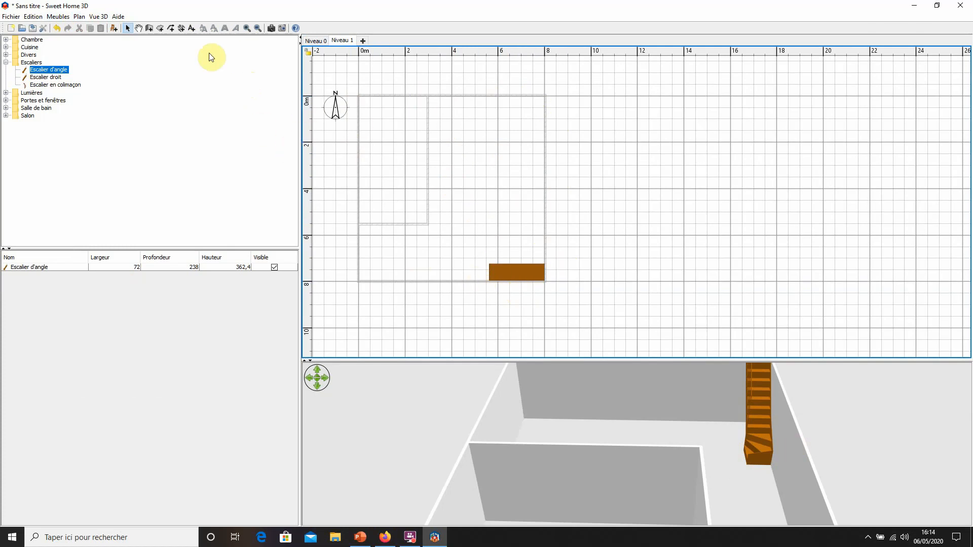
click(150, 28)
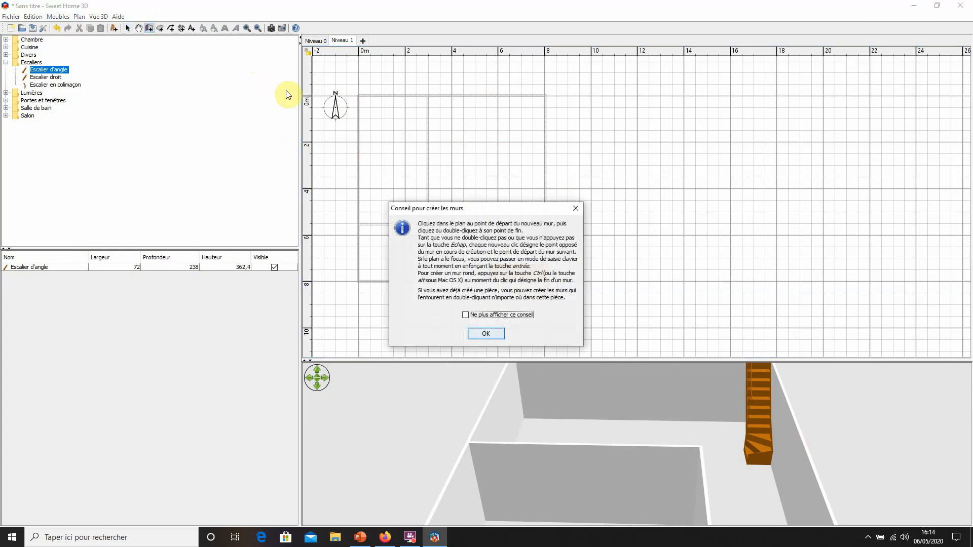
click(484, 333)
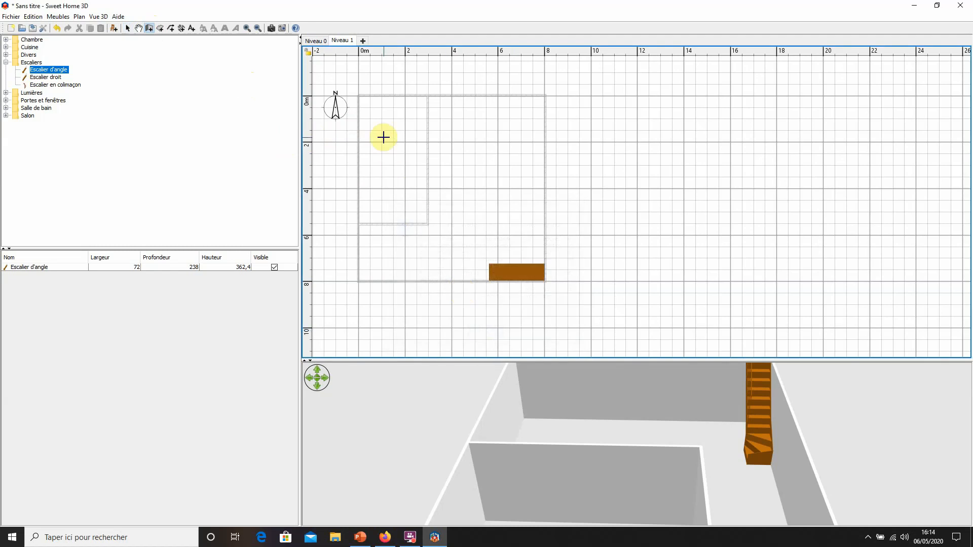
click(358, 95)
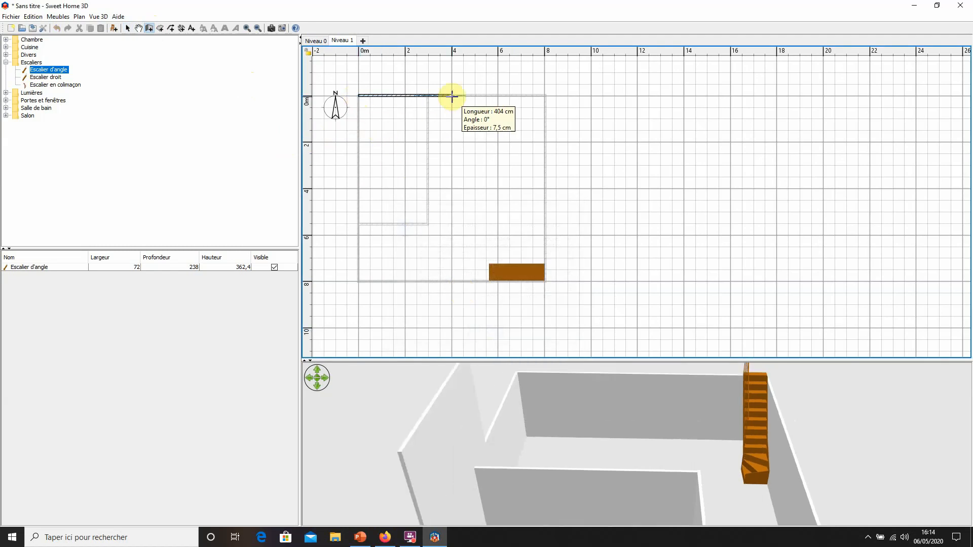
click(544, 96)
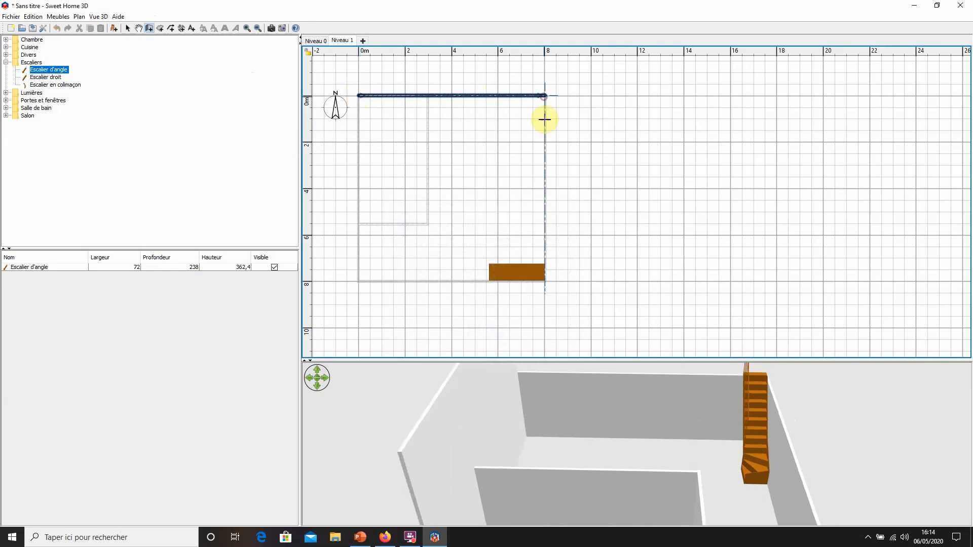
click(544, 282)
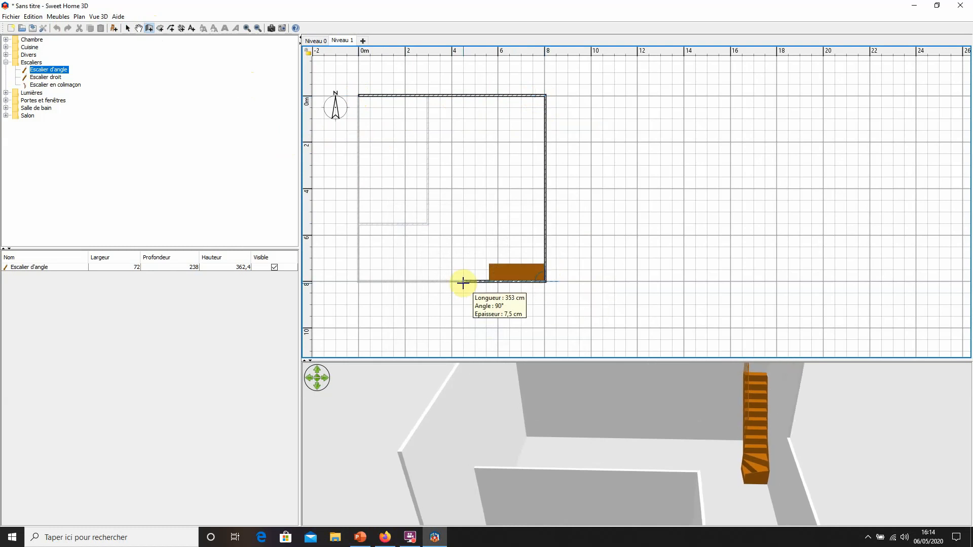
click(357, 282)
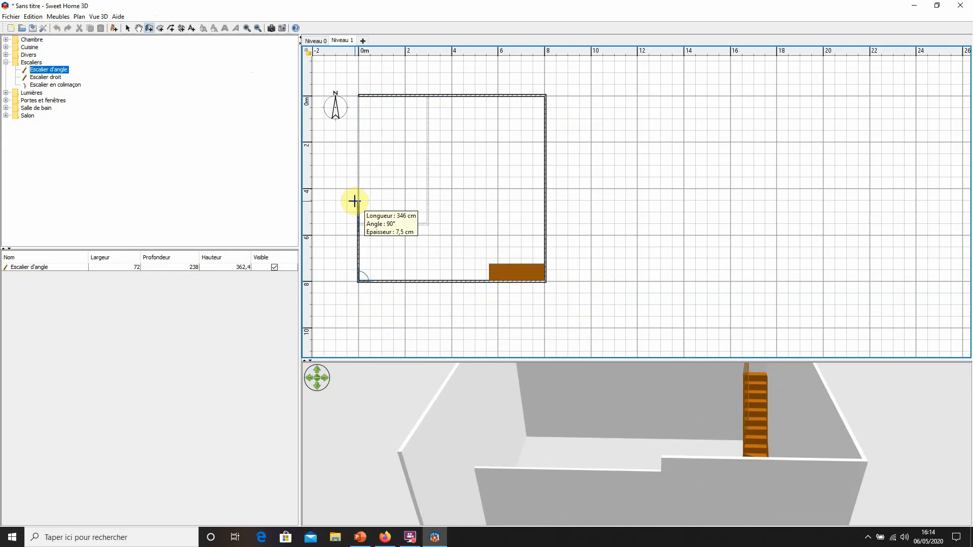
double_click(357, 96)
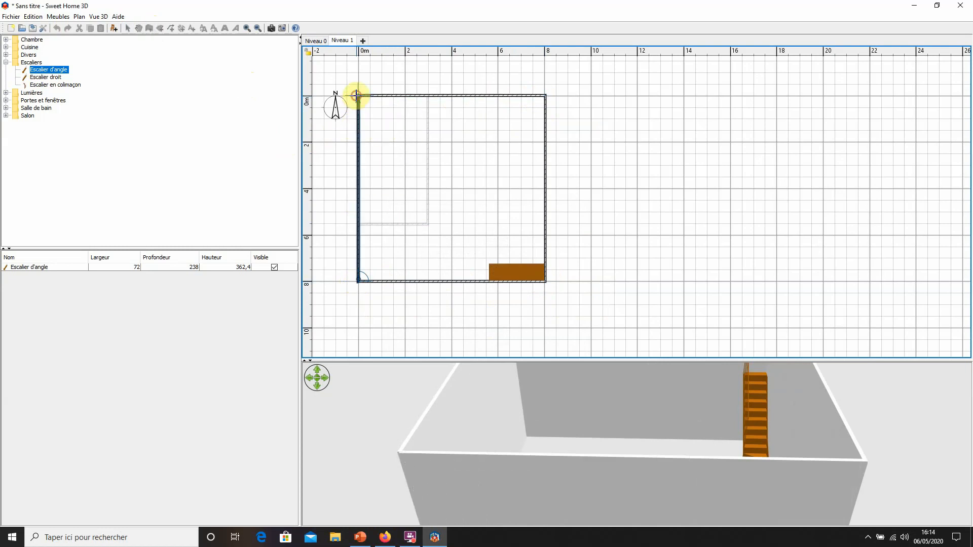
right_click(357, 96)
click(400, 142)
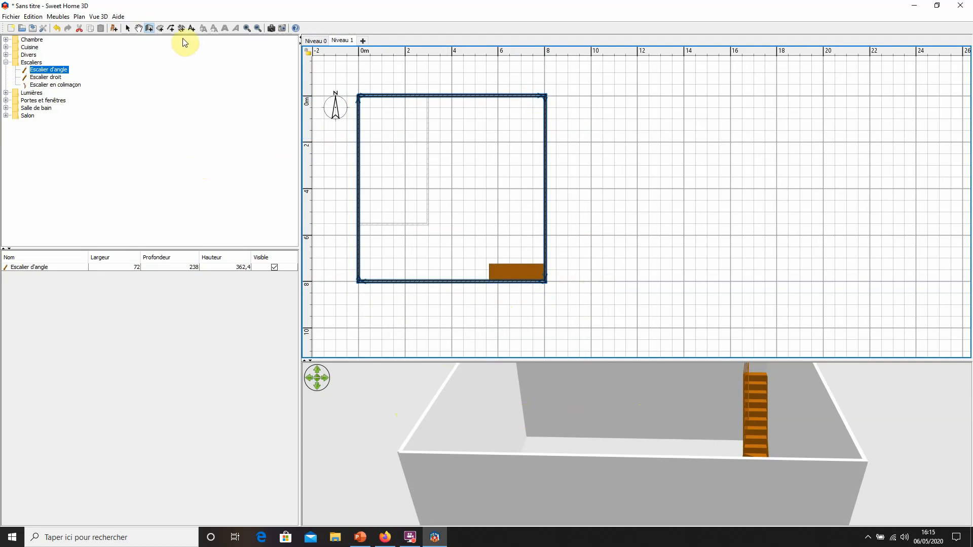
Create a room covering the whole new level by tracing the four corners of its outer walls.
click(161, 30)
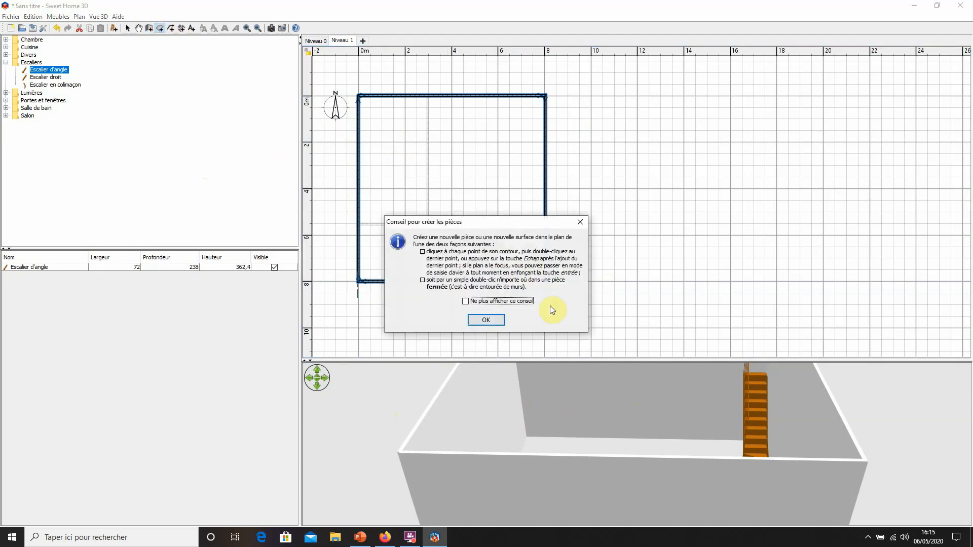
click(485, 319)
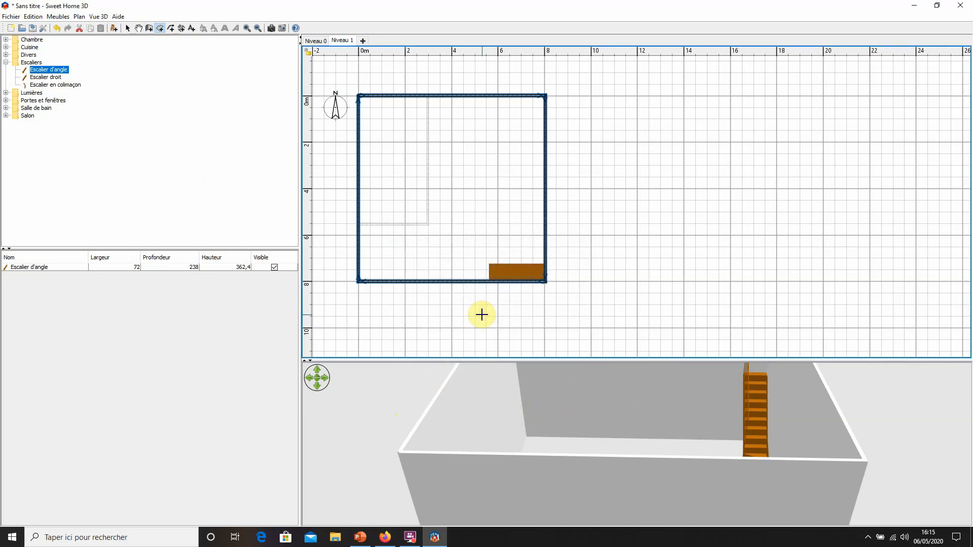
click(359, 96)
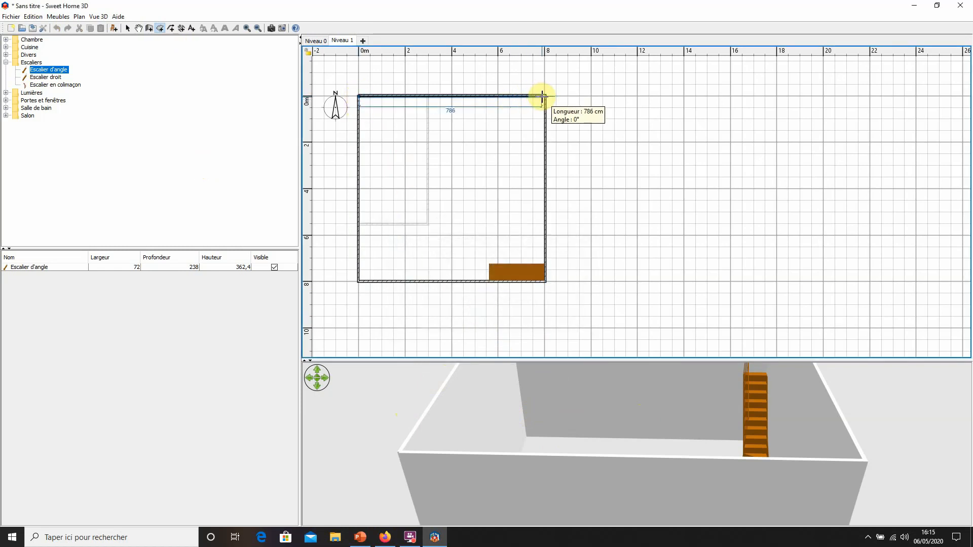
click(544, 98)
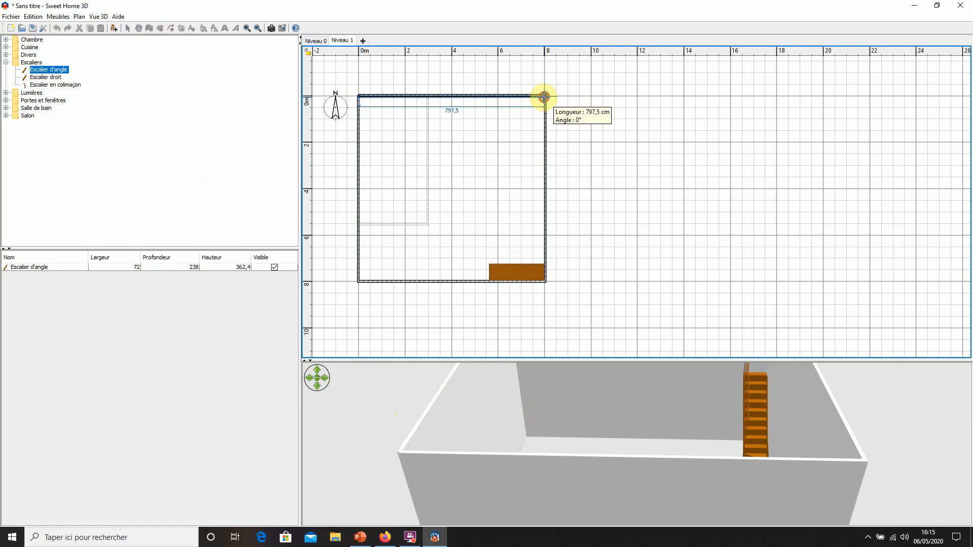
click(545, 280)
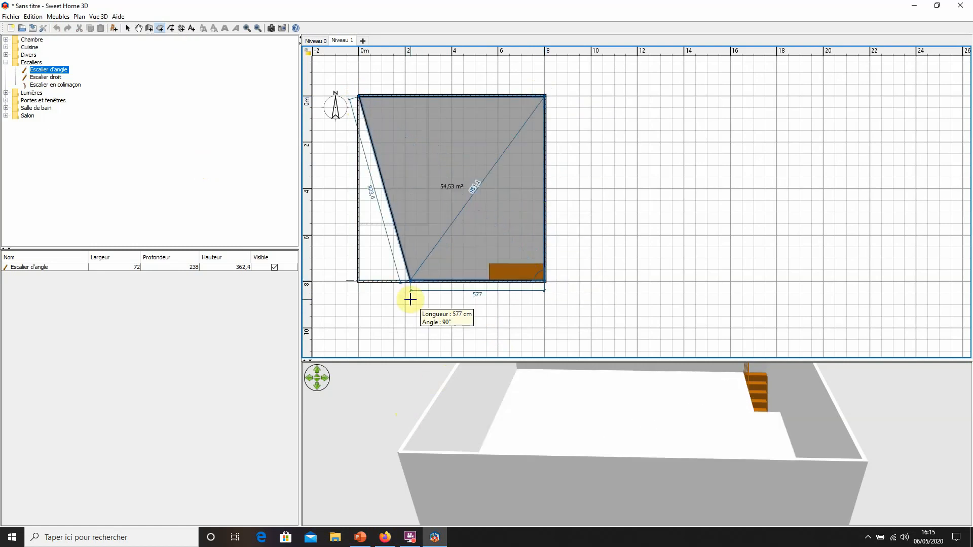
click(358, 281)
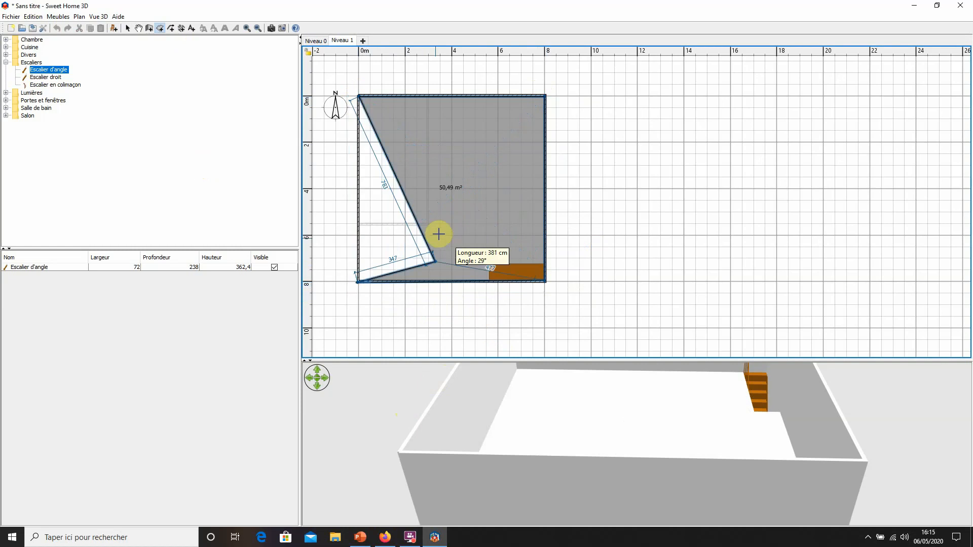
right_click(358, 268)
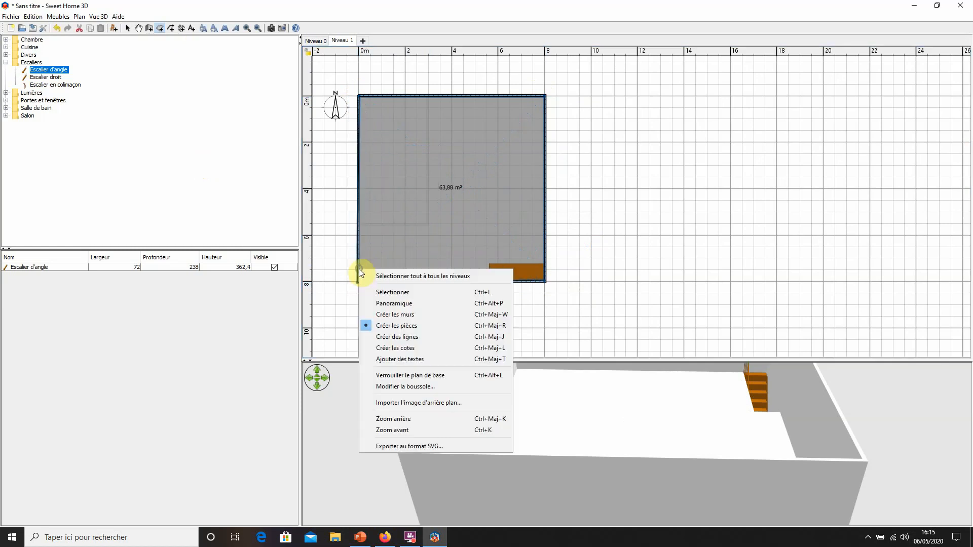
click(398, 325)
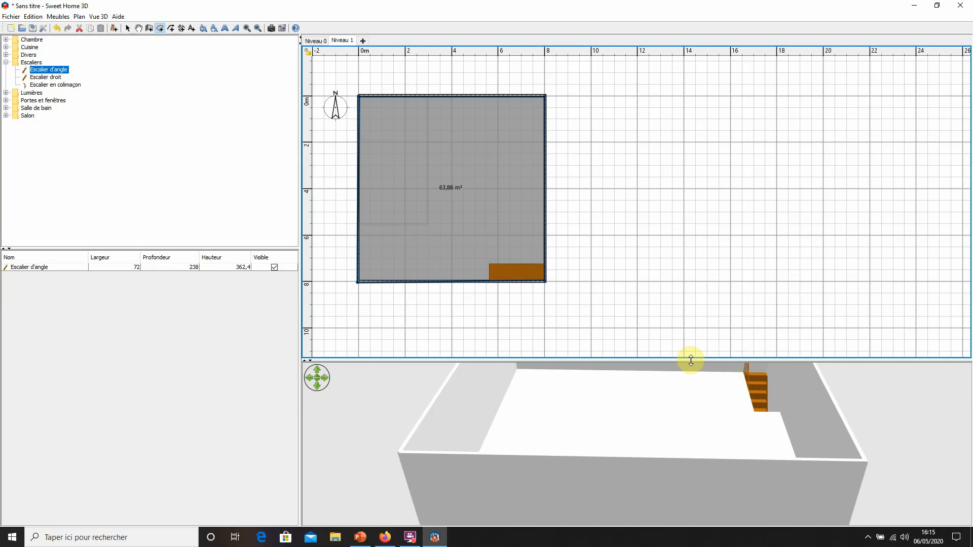
Enlarge the 3D view area moderately and examine the upper floor and staircase opening from different angles.
drag(690, 360, 689, 269)
click(714, 391)
drag(715, 391, 831, 415)
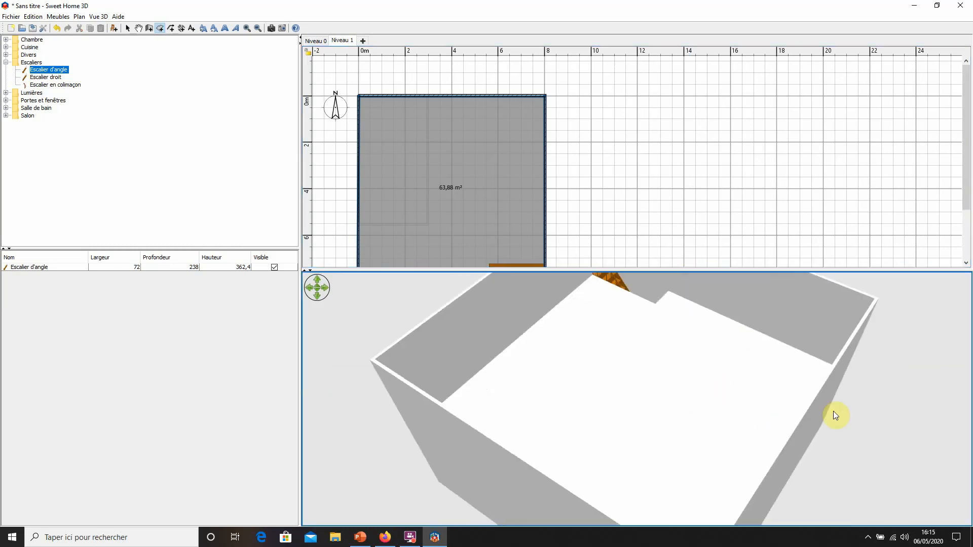
drag(692, 382, 783, 352)
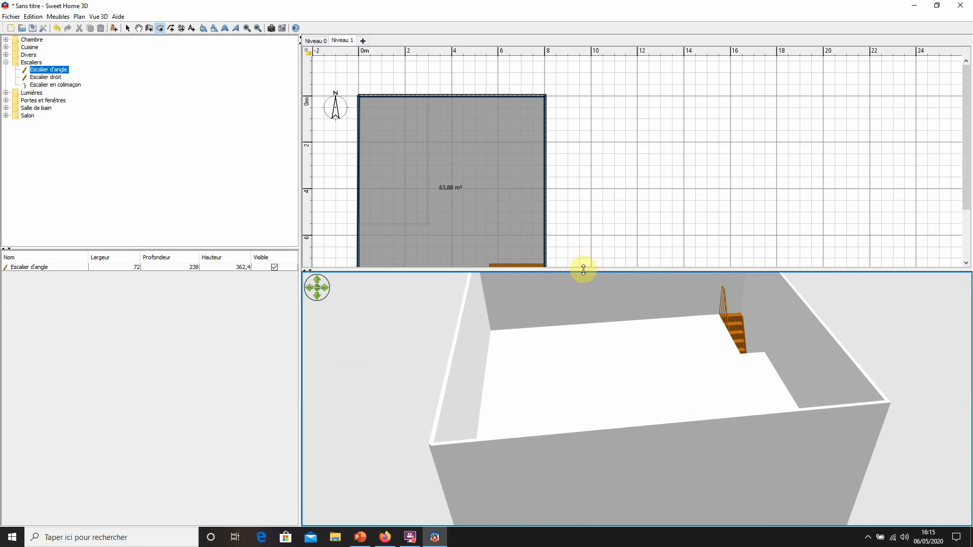
drag(583, 270, 584, 331)
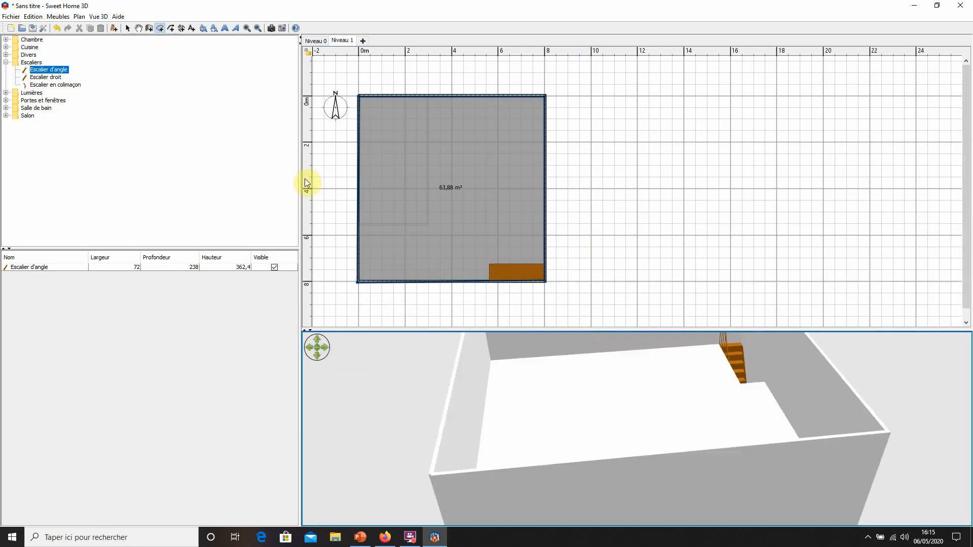
Draw an upper-level interior wall about 4.2 m east from the west wall at the 5.5 m mark, continuing south to the outer wall.
click(154, 29)
click(489, 331)
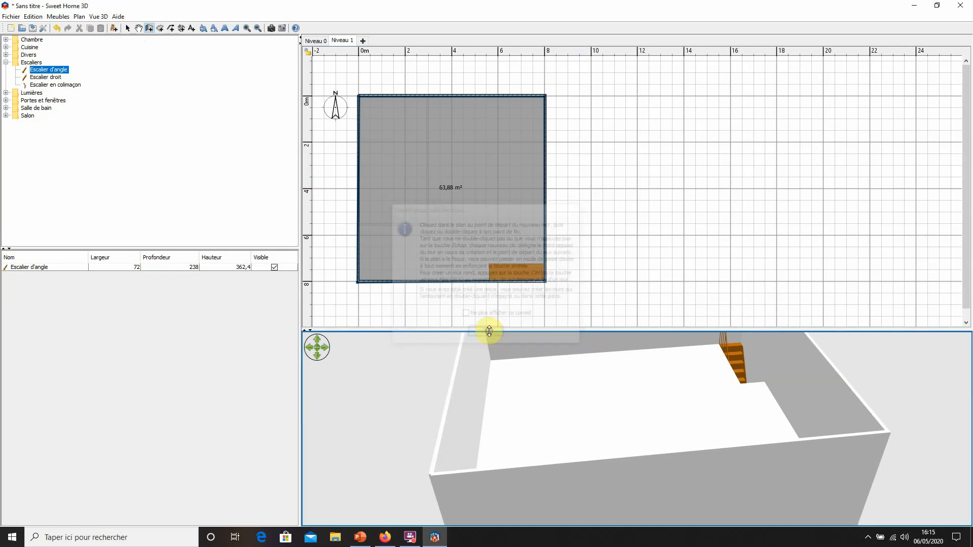
click(360, 224)
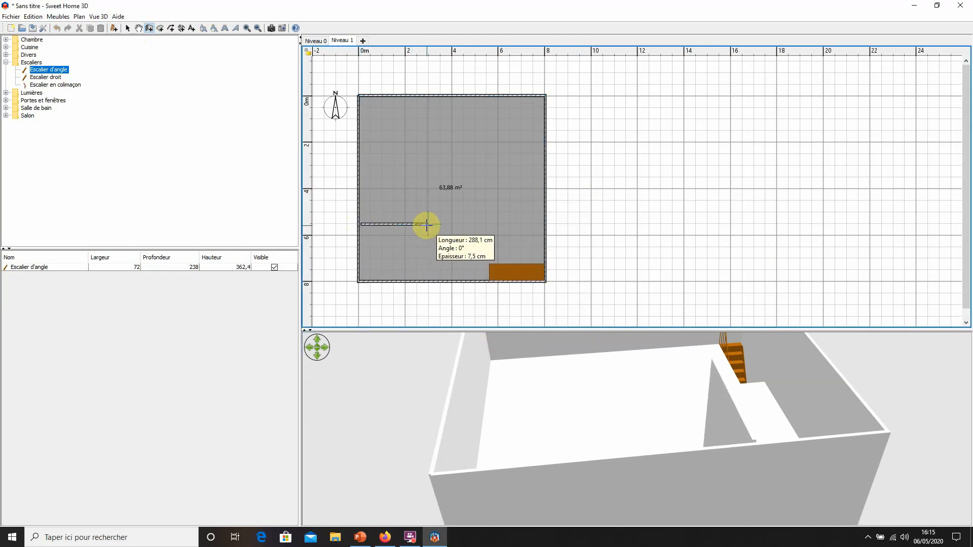
click(459, 224)
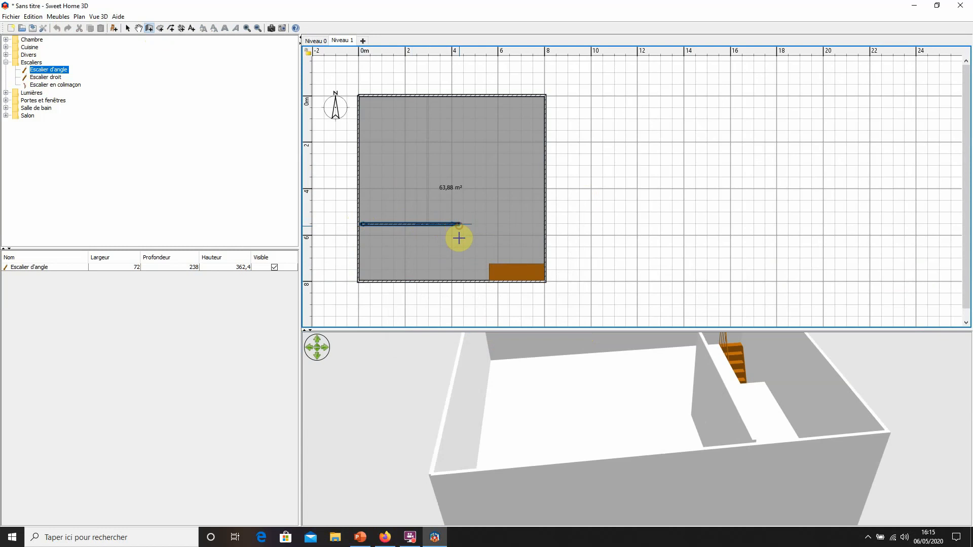
double_click(460, 280)
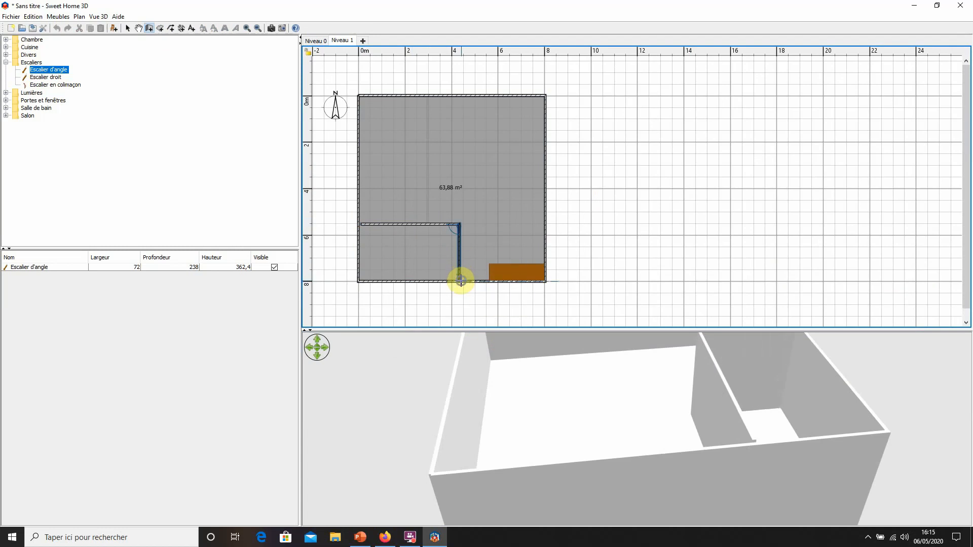
right_click(461, 280)
click(500, 330)
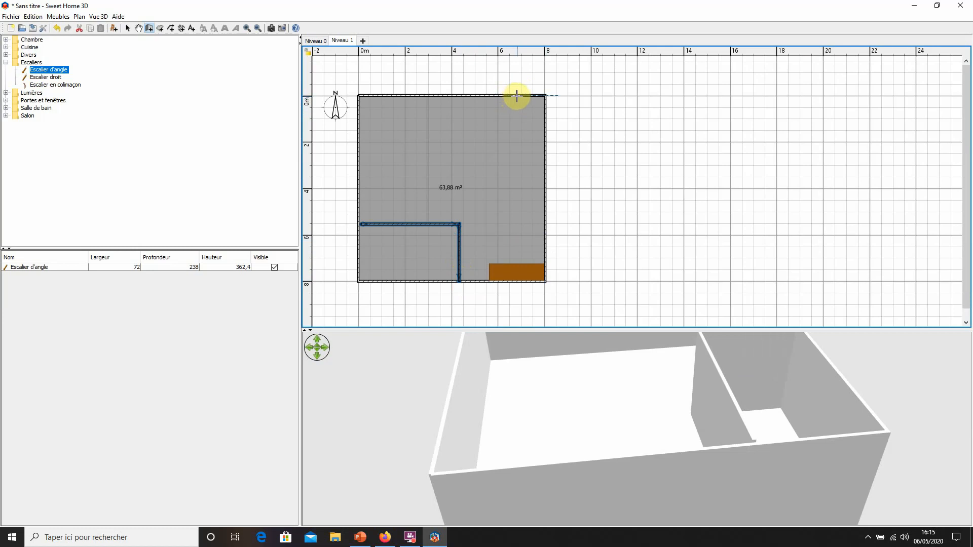
Draw an upper-level interior wall about 2 m south from the north wall at the 6.9 m mark, continuing east to the outer wall.
click(517, 95)
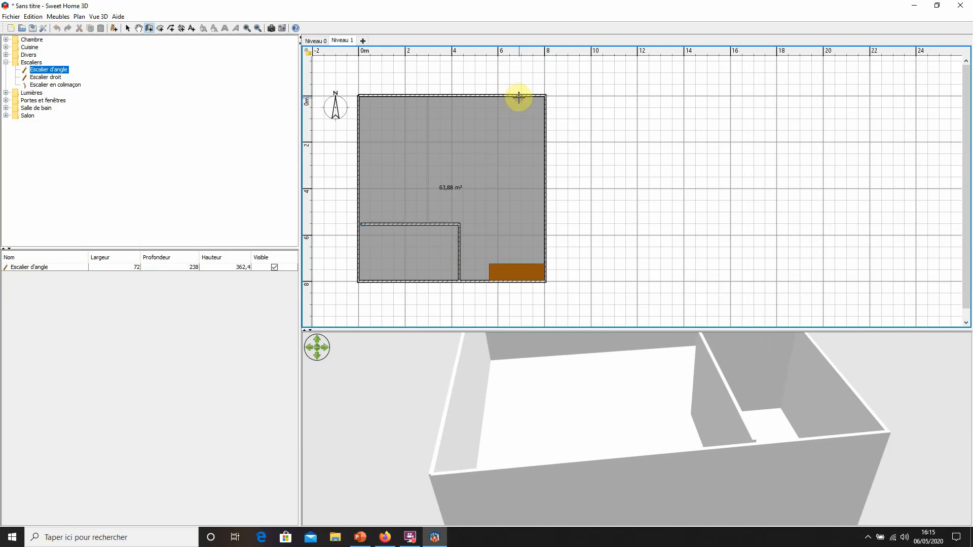
click(519, 142)
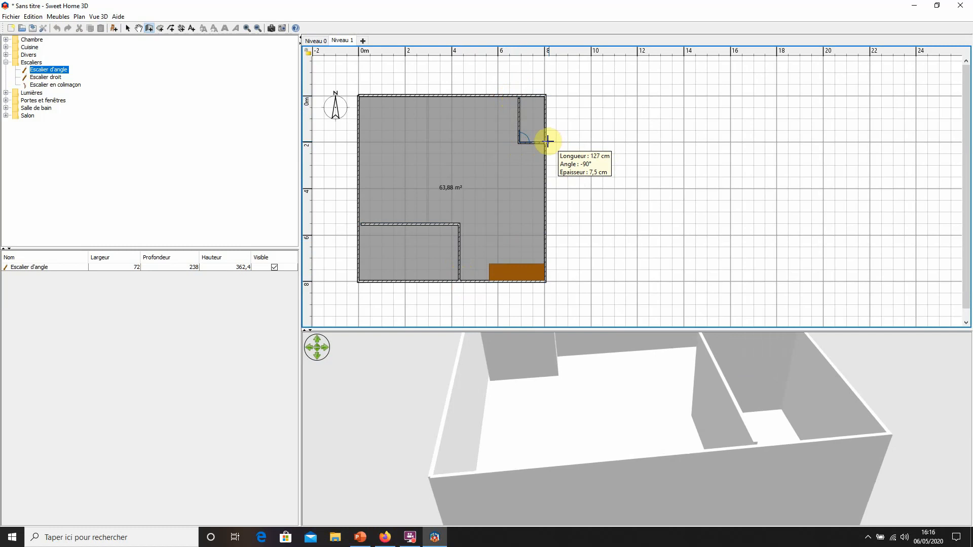
double_click(544, 141)
right_click(547, 143)
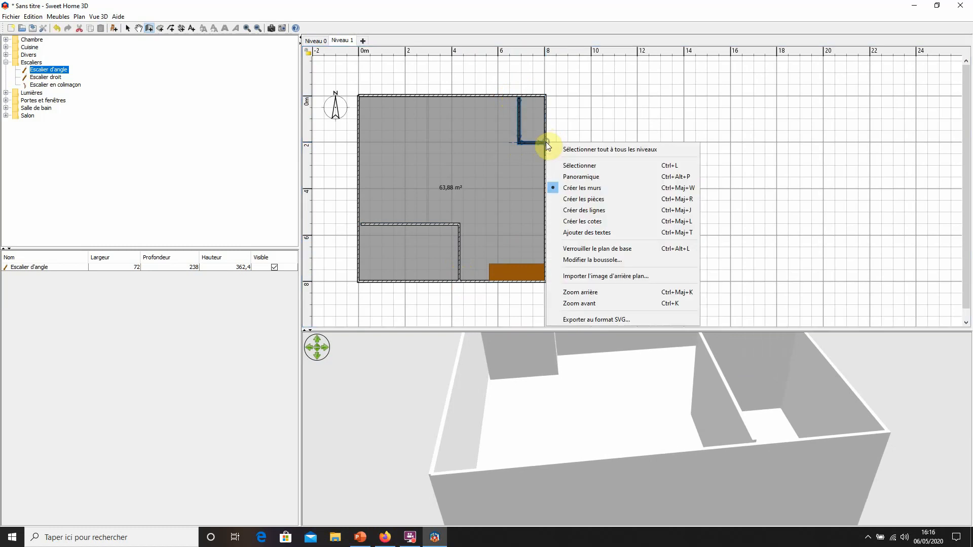
click(573, 188)
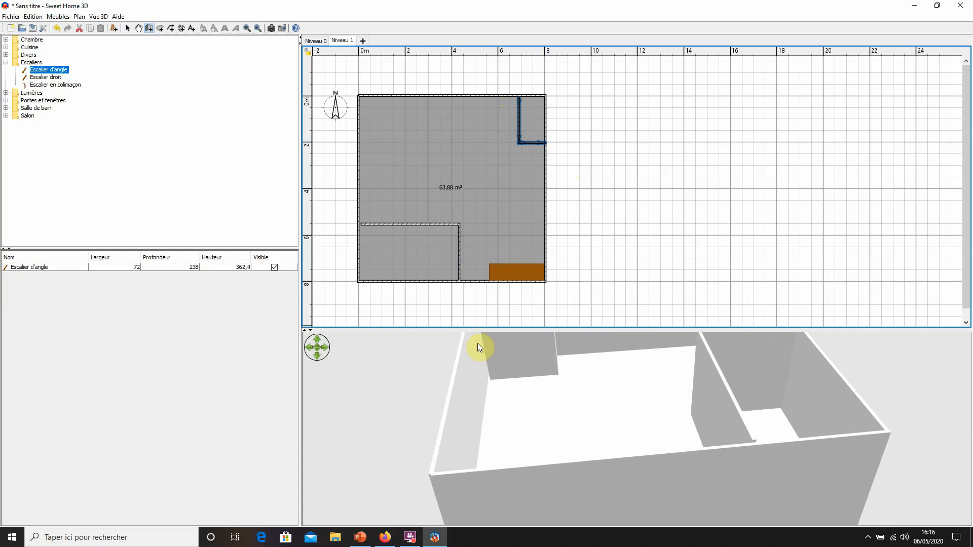
Place a Porte d'entrée in the ground level's (Niveau 0) north wall, about 4.6 m from the west wall.
click(309, 41)
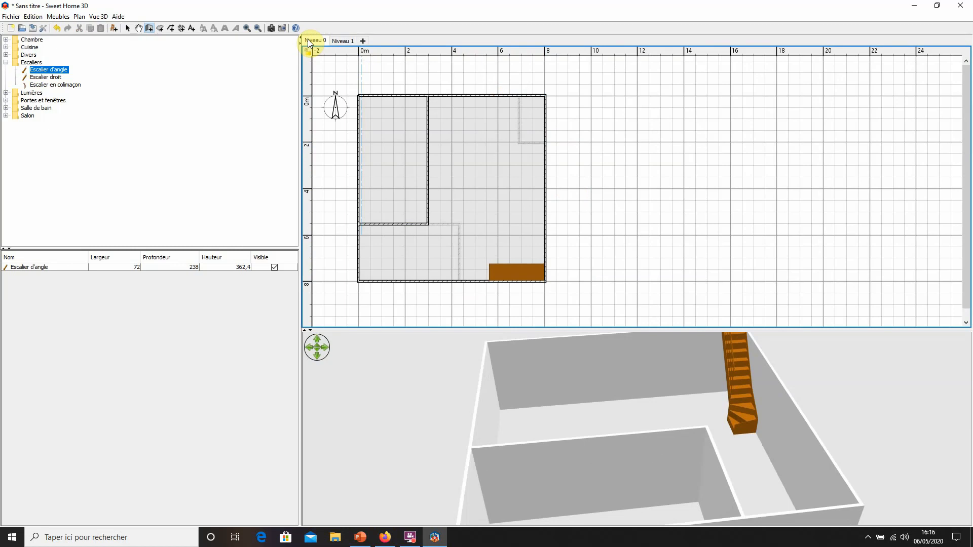
click(20, 104)
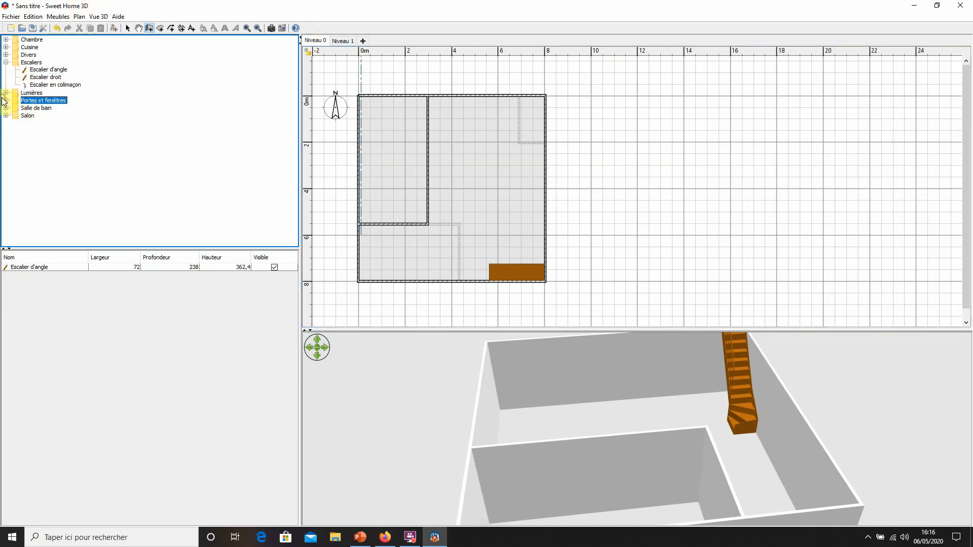
click(5, 101)
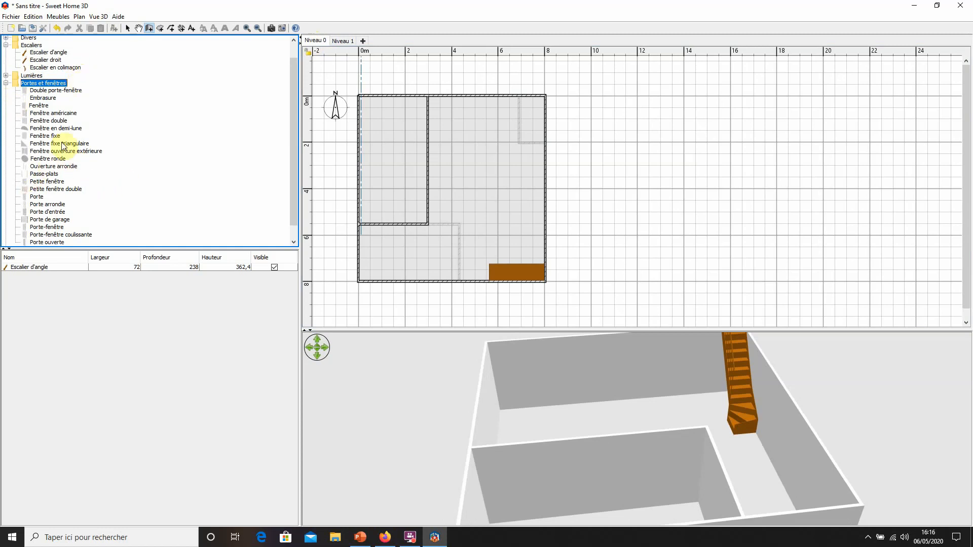
click(75, 259)
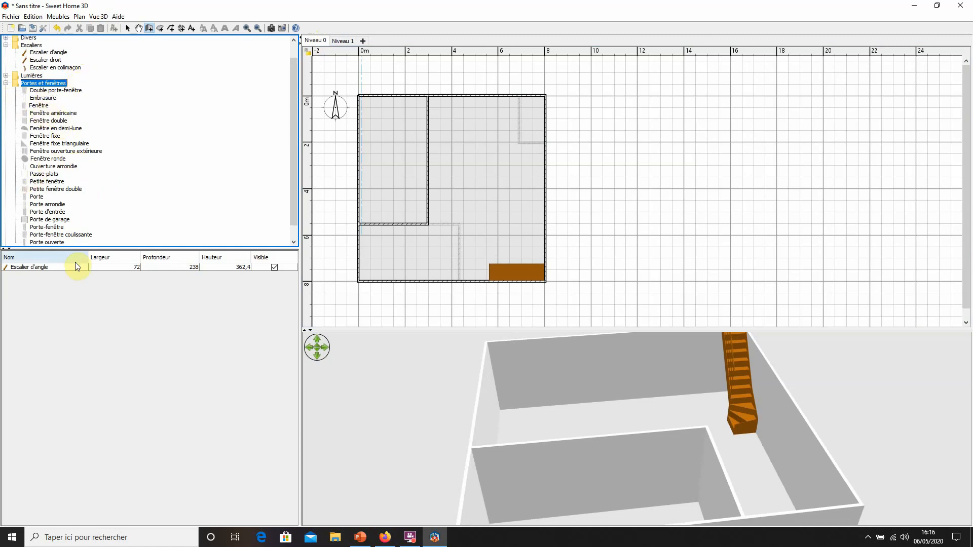
click(49, 213)
drag(49, 219, 453, 97)
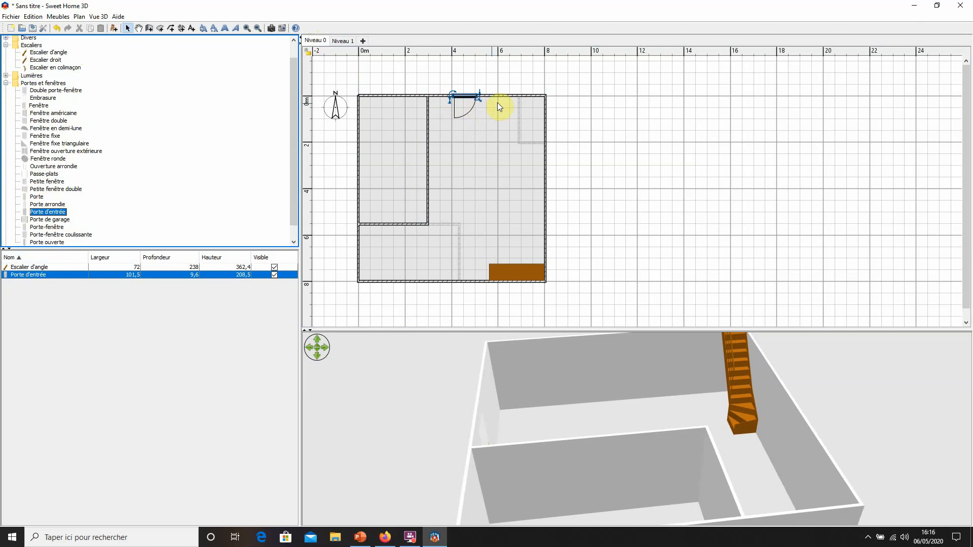
Colour the entrance door dark purple (#41004F).
drag(676, 430, 624, 396)
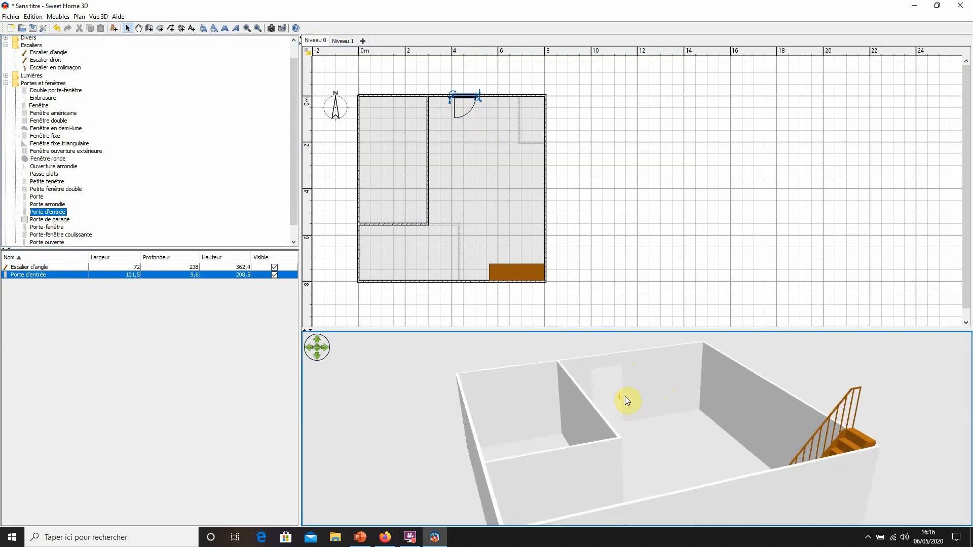
double_click(461, 96)
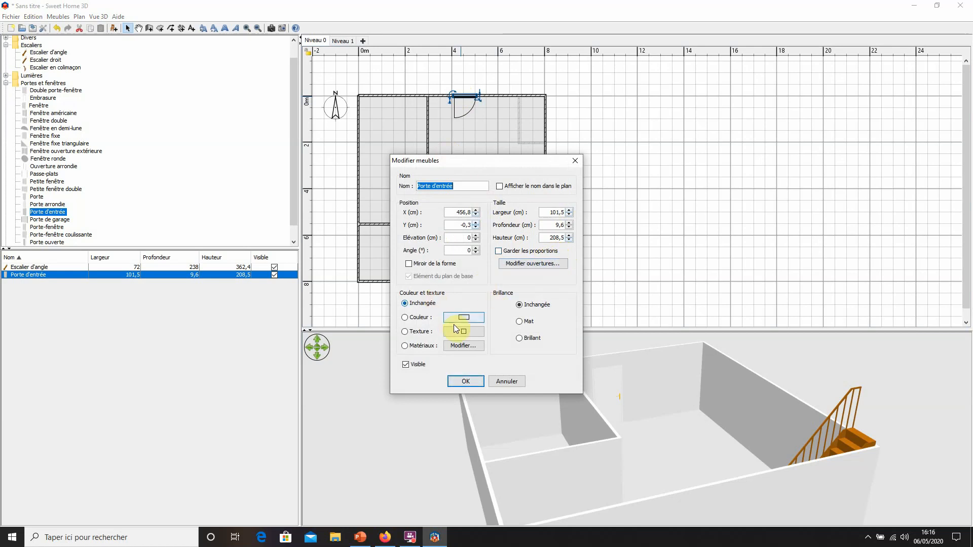
click(405, 317)
click(470, 316)
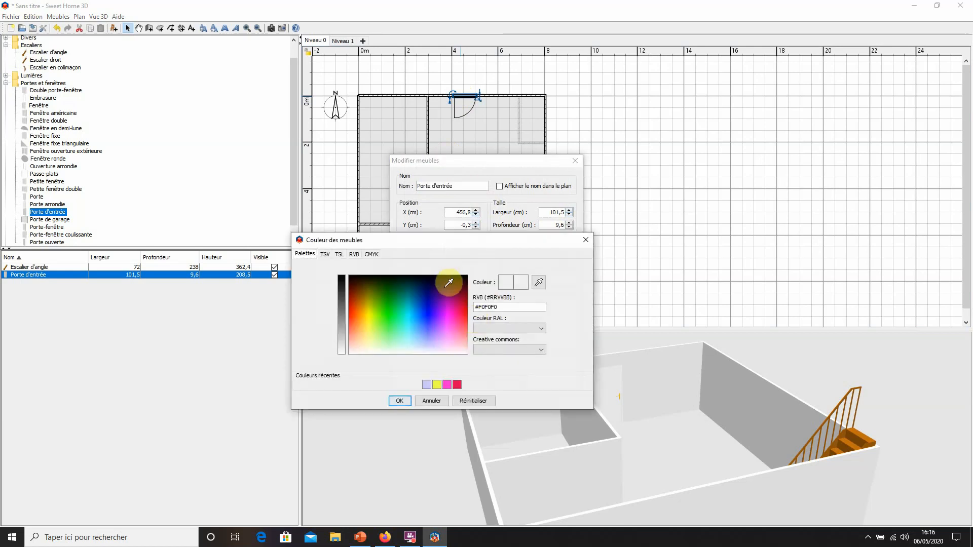
click(446, 285)
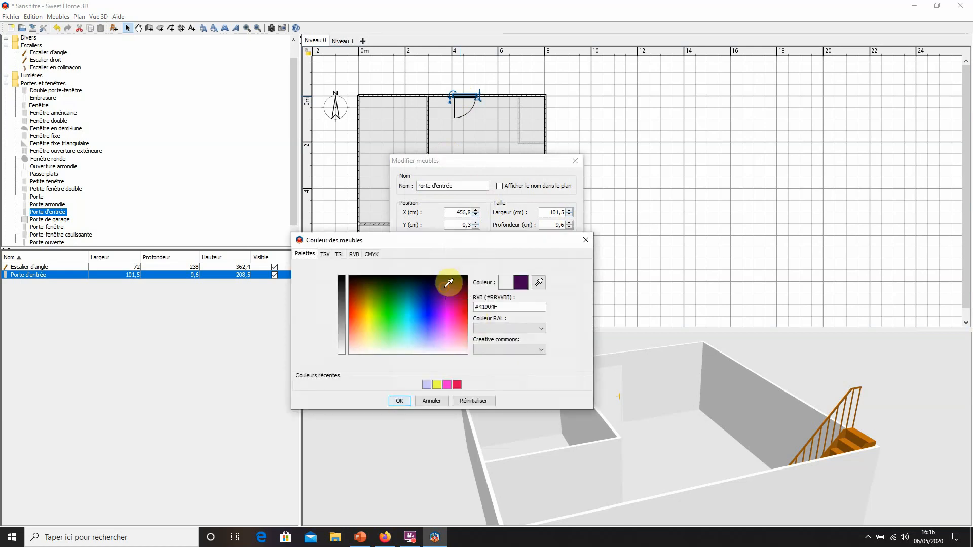
click(392, 402)
click(461, 381)
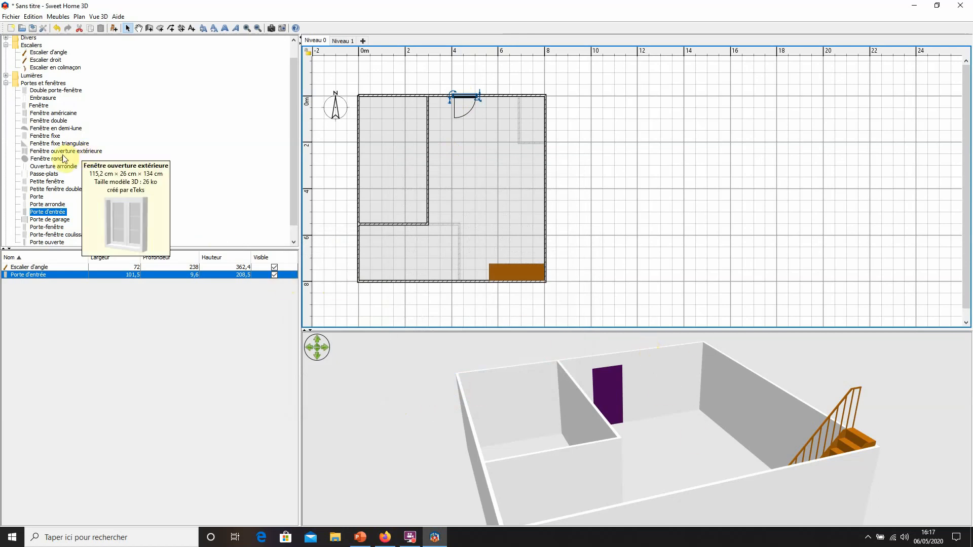
Place a Petite fenêtre in the north wall east of the entrance door, with width 50 cm, height 50 cm and elevation 120 cm.
click(48, 183)
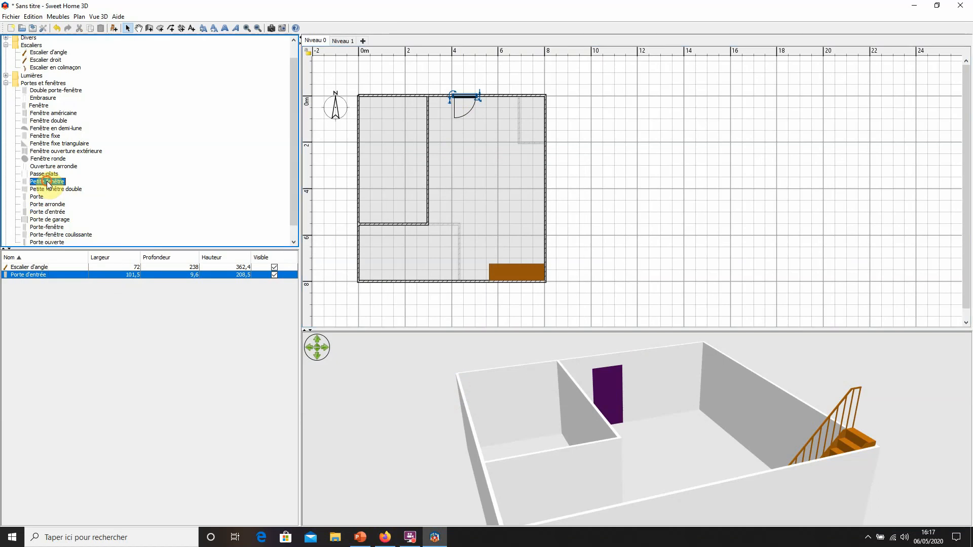
drag(48, 184, 494, 96)
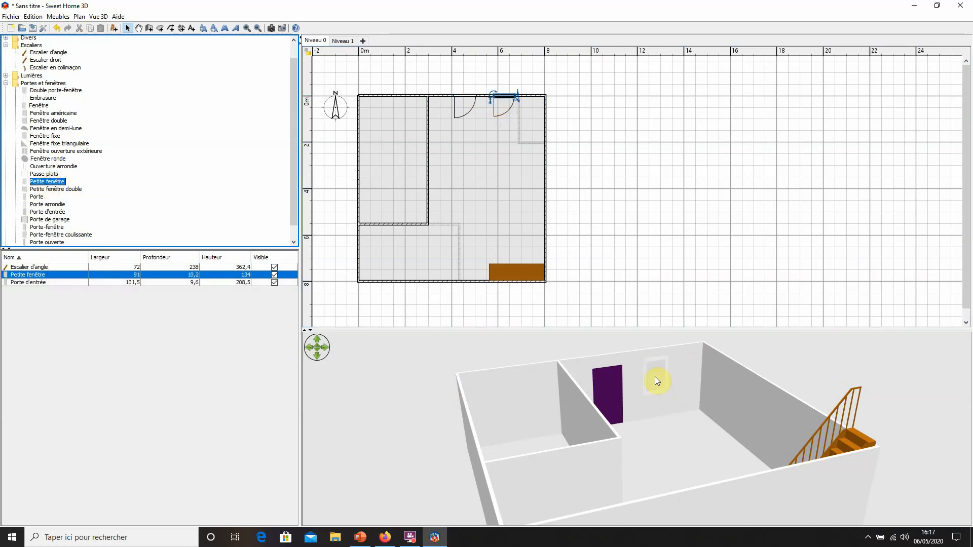
double_click(508, 96)
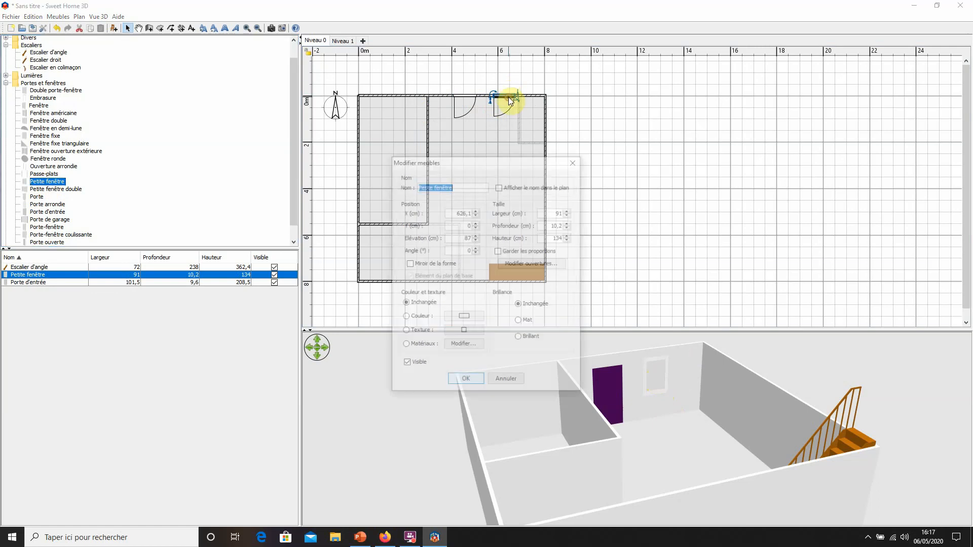
click(551, 212)
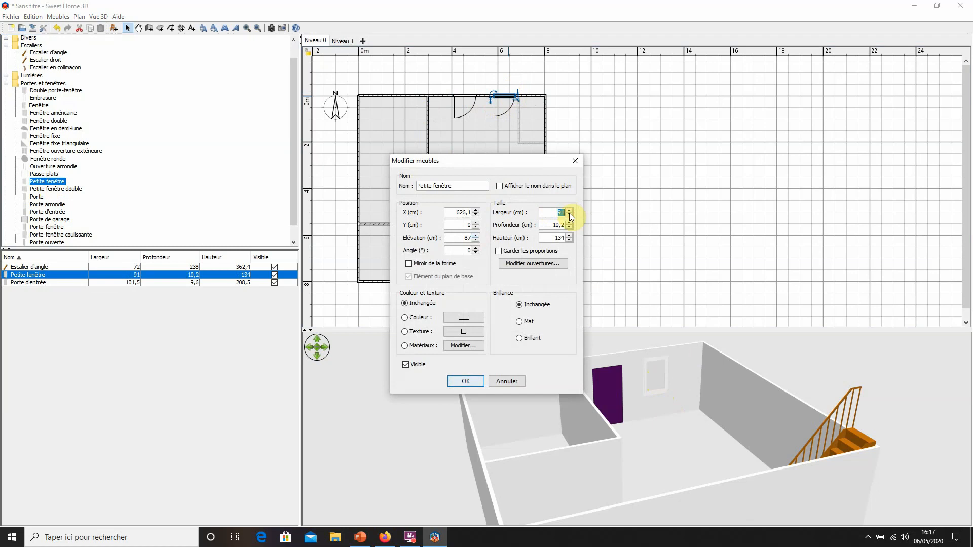
text(50)
text(50)
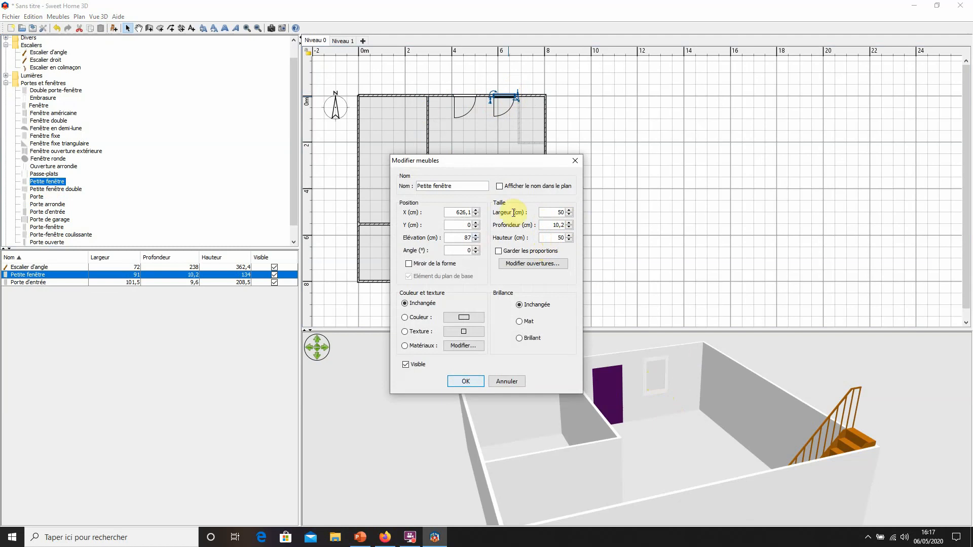
double_click(462, 238)
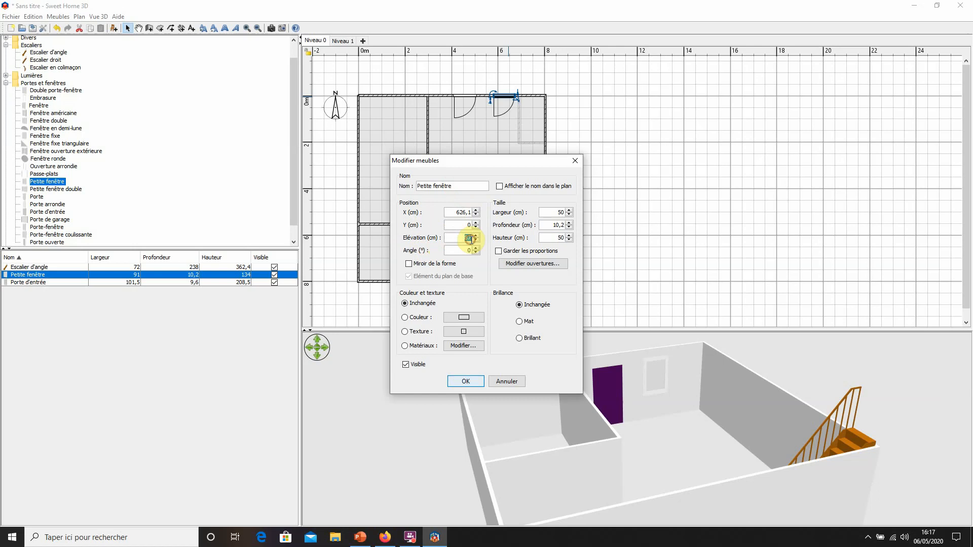
text(120)
click(465, 382)
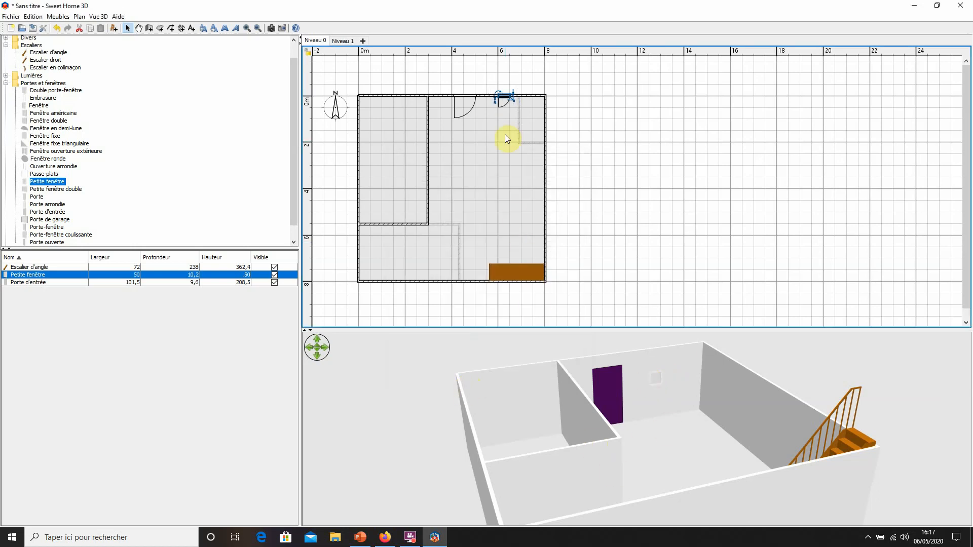
Set the small window's elevation to 160 cm.
double_click(503, 96)
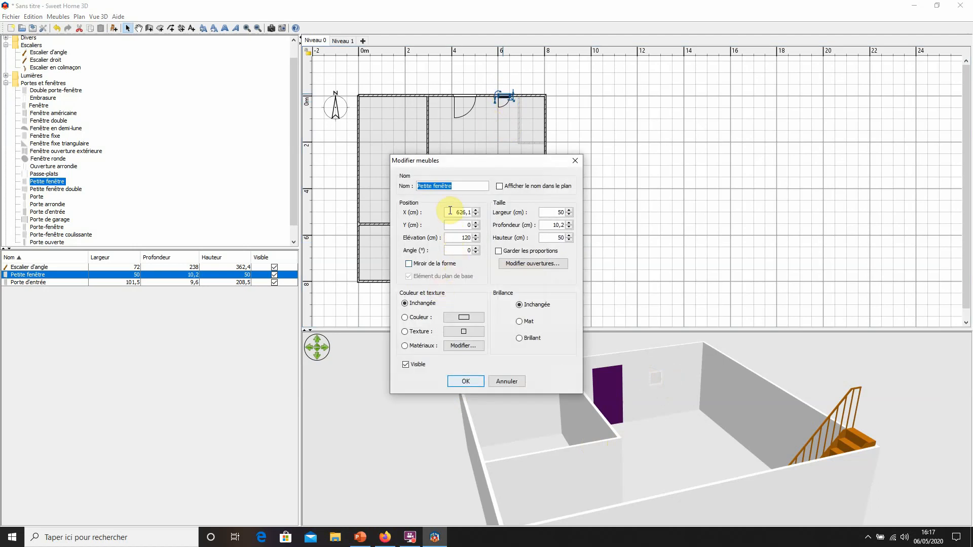
click(466, 238)
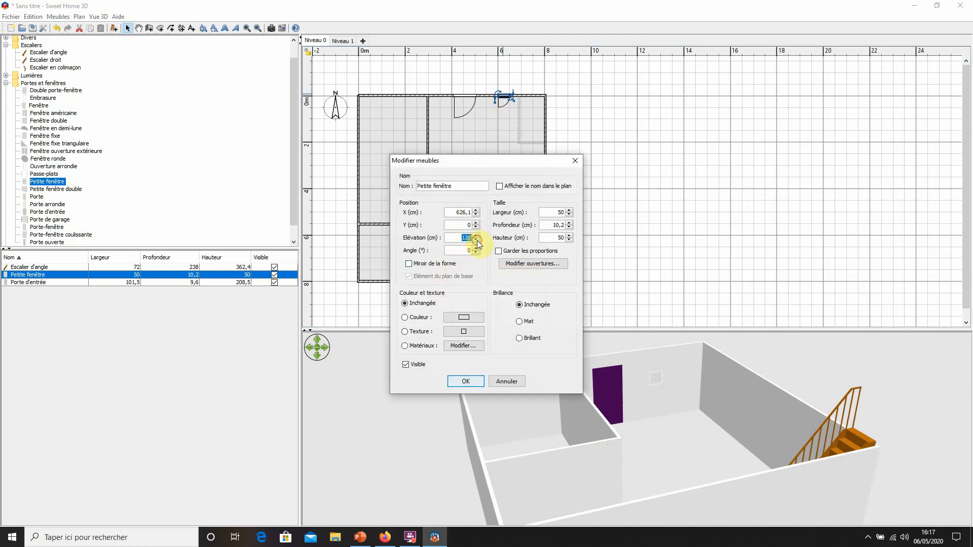
text(160)
click(465, 381)
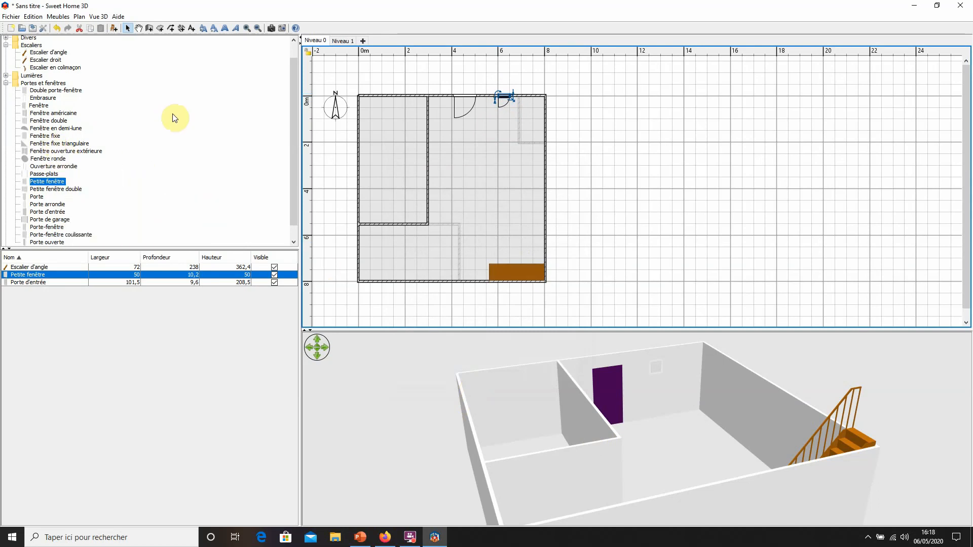
Place a Porte-fenêtre in the ground level's south wall, about 1.6 m from the west wall.
scroll(291, 115, down, 2)
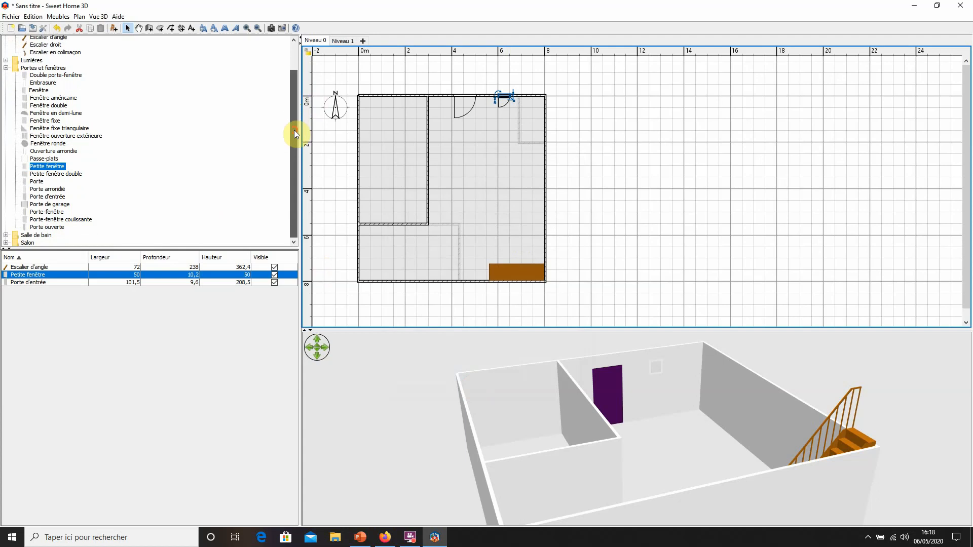
click(48, 113)
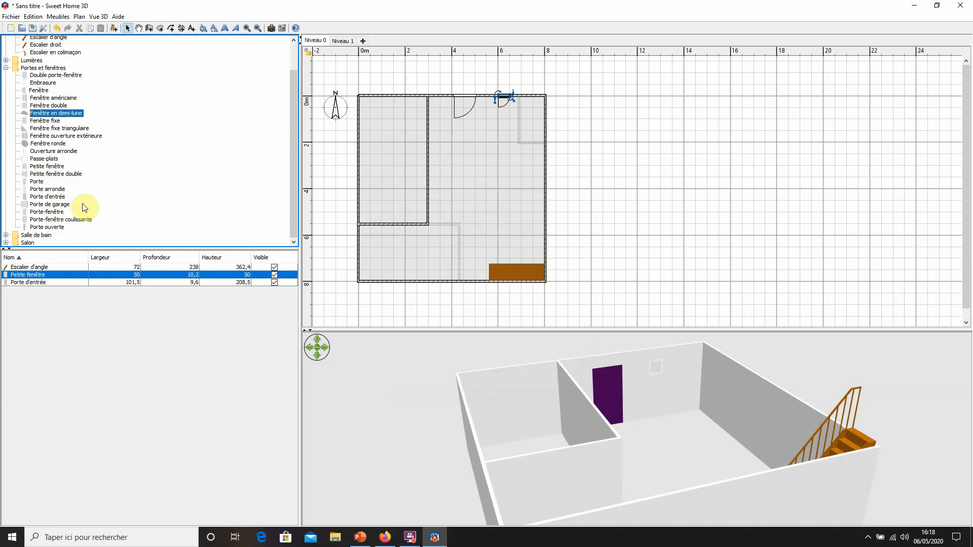
drag(58, 214, 400, 280)
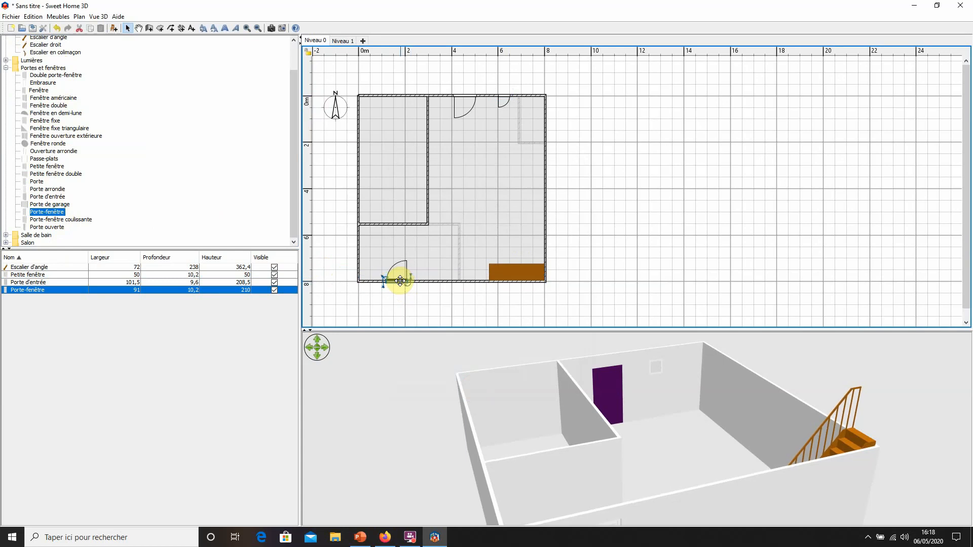
Mirror the shape of the Porte-fenêtre in the south wall and view it from outside in 3D.
click(397, 271)
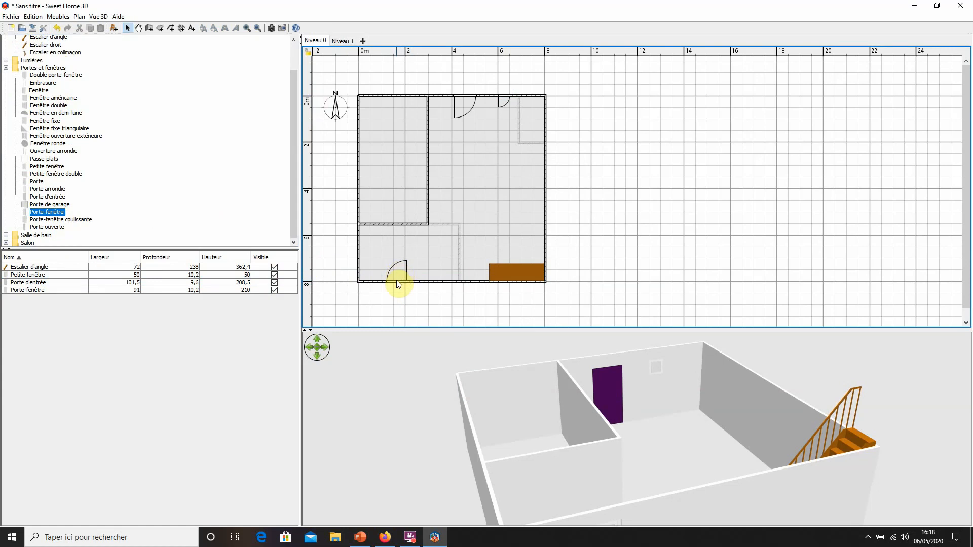
click(396, 280)
double_click(396, 280)
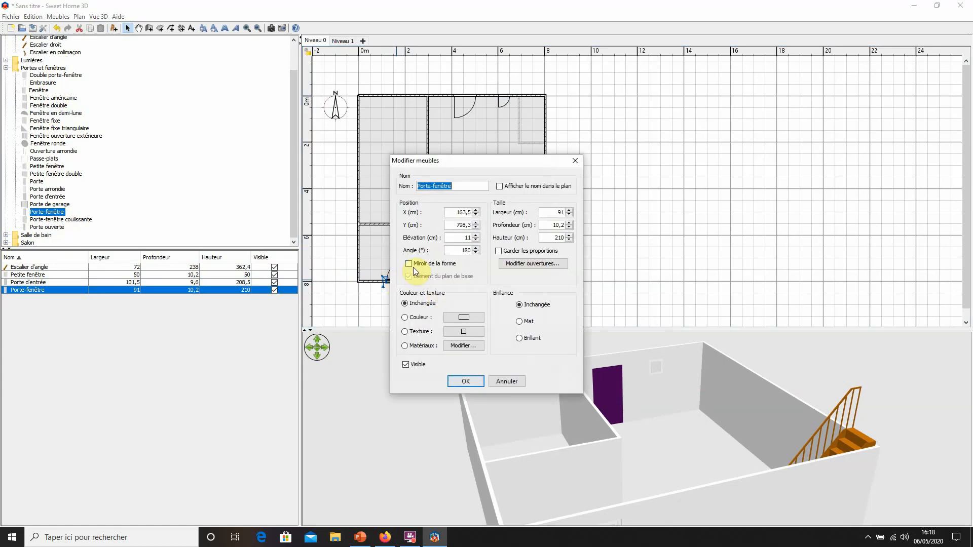
click(408, 264)
click(462, 382)
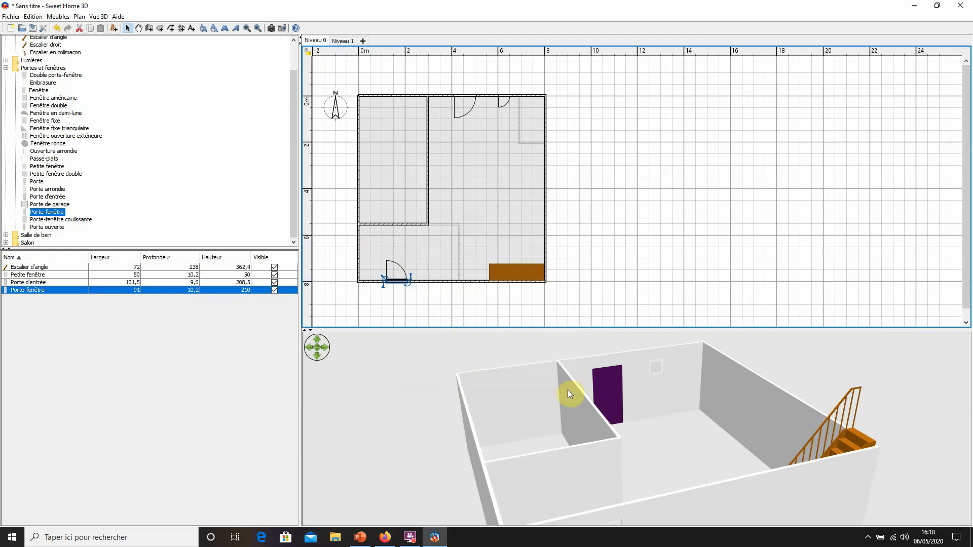
drag(674, 448, 680, 398)
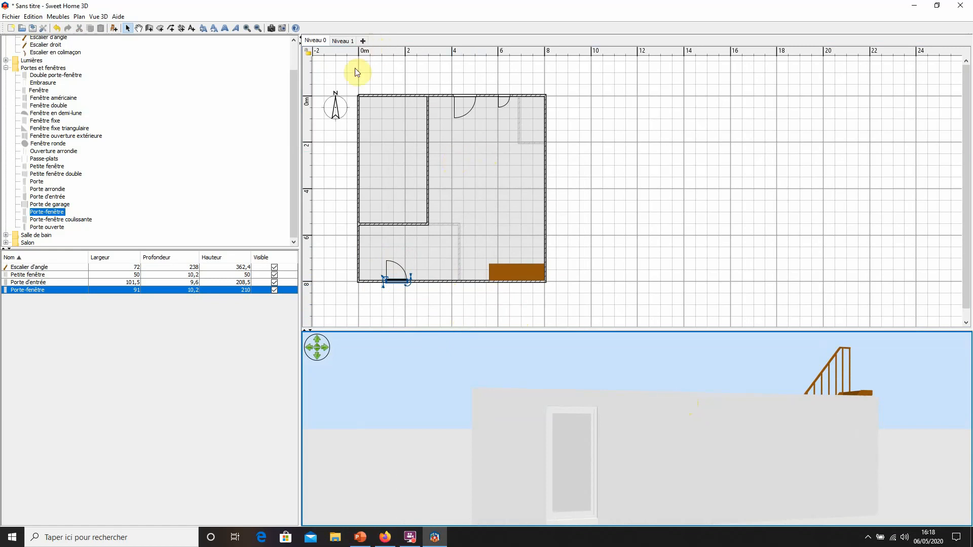
Check the upper level's plan, then place a Porte ouverte in the ground level's north-south interior wall, near its north end.
click(340, 42)
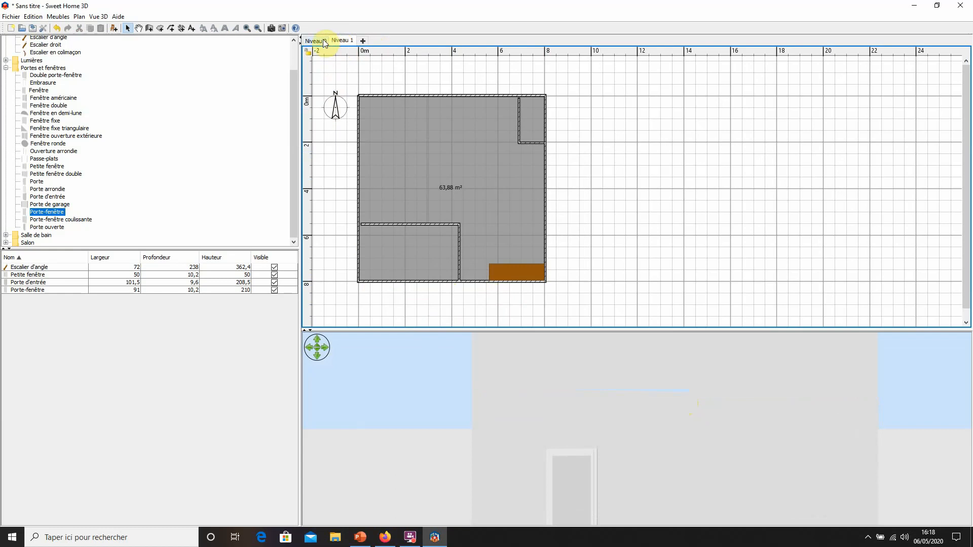
click(323, 41)
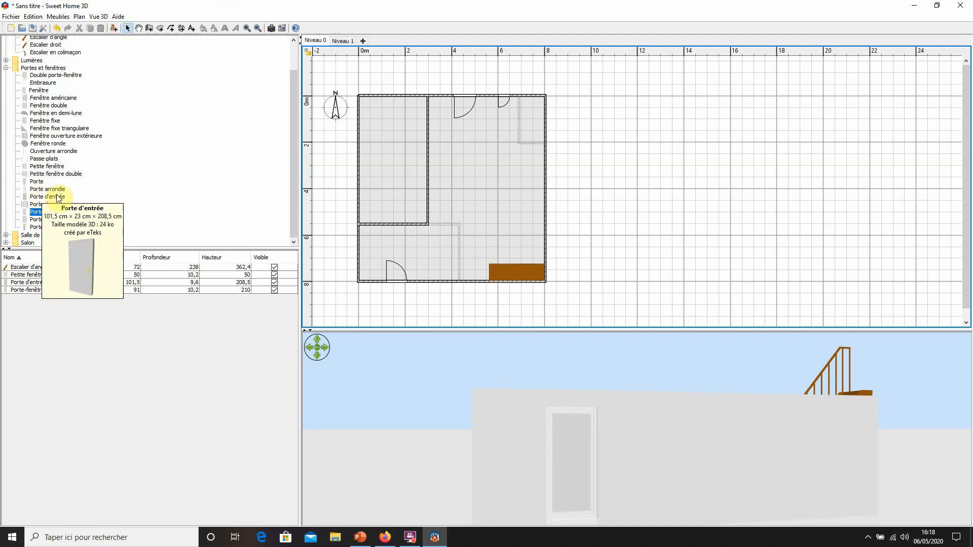
click(60, 228)
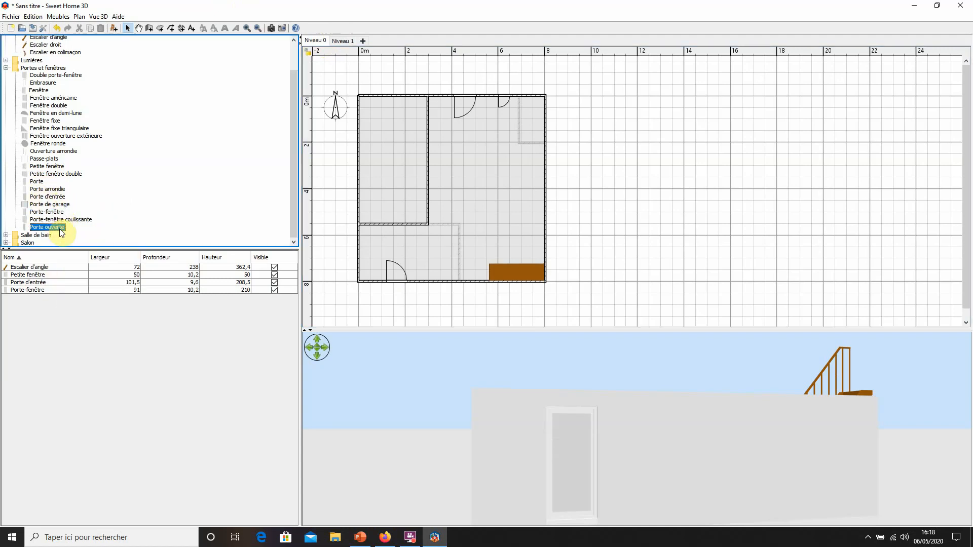
drag(60, 232, 412, 117)
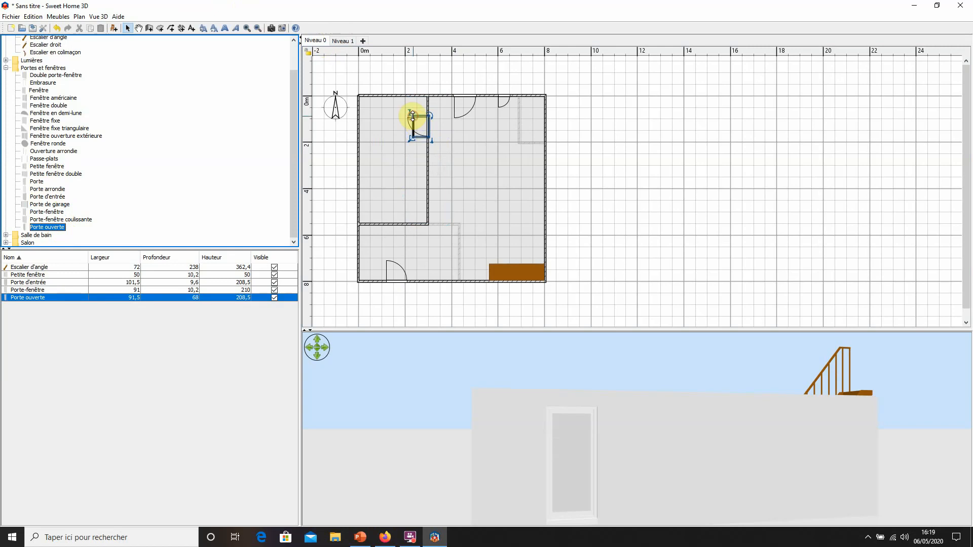
Place a Réfrigérateur from the Cuisine category against the inside of the ground level's east wall, about 3 m from the north wall.
drag(609, 393, 594, 347)
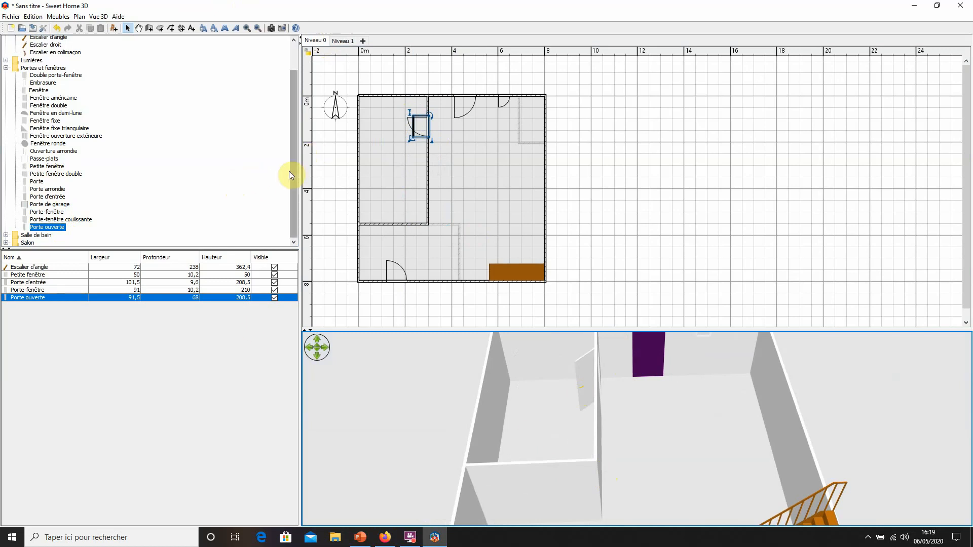
drag(294, 178, 284, 132)
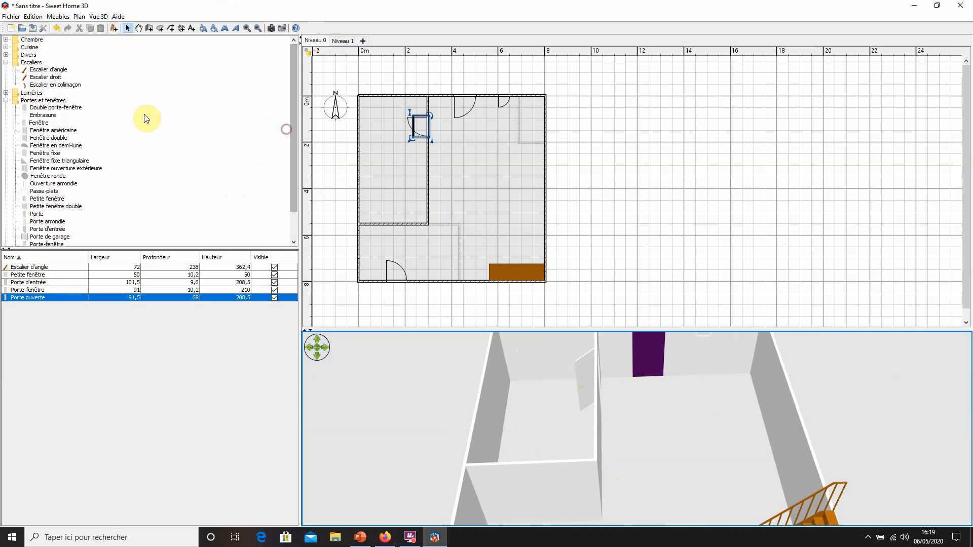
click(26, 47)
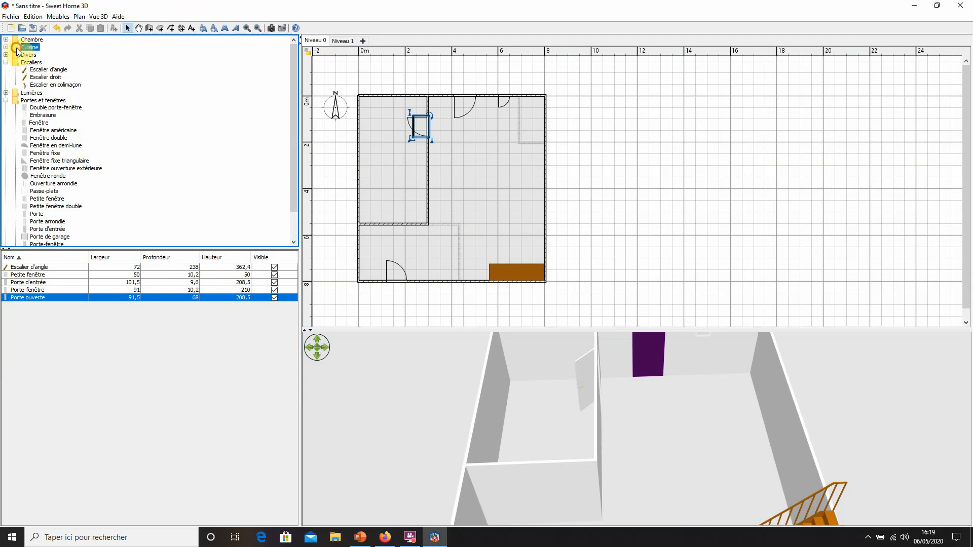
double_click(16, 48)
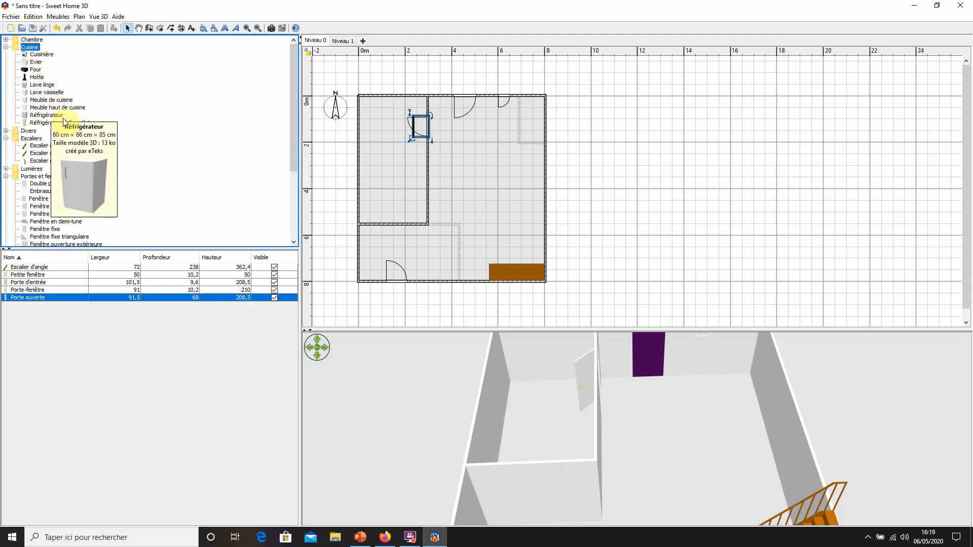
drag(45, 118, 437, 256)
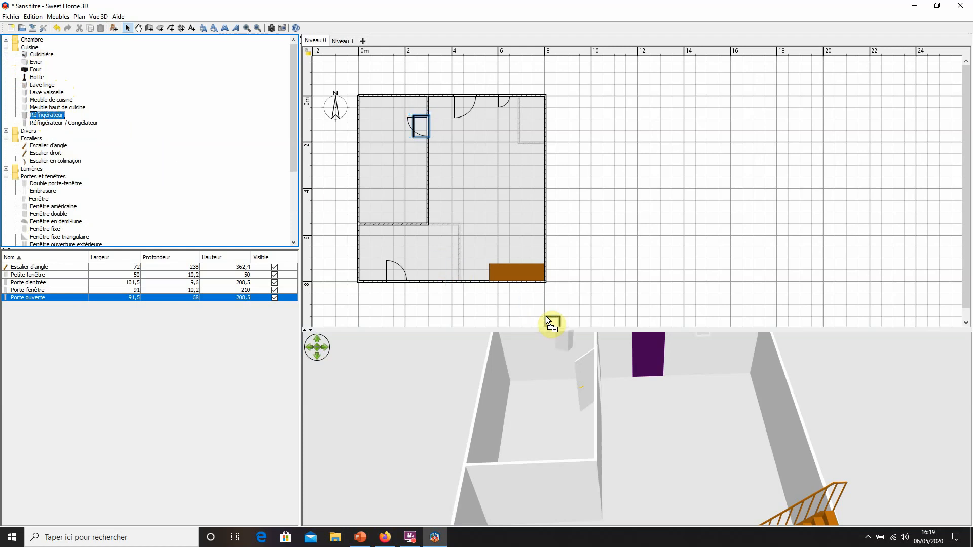
drag(546, 316, 531, 163)
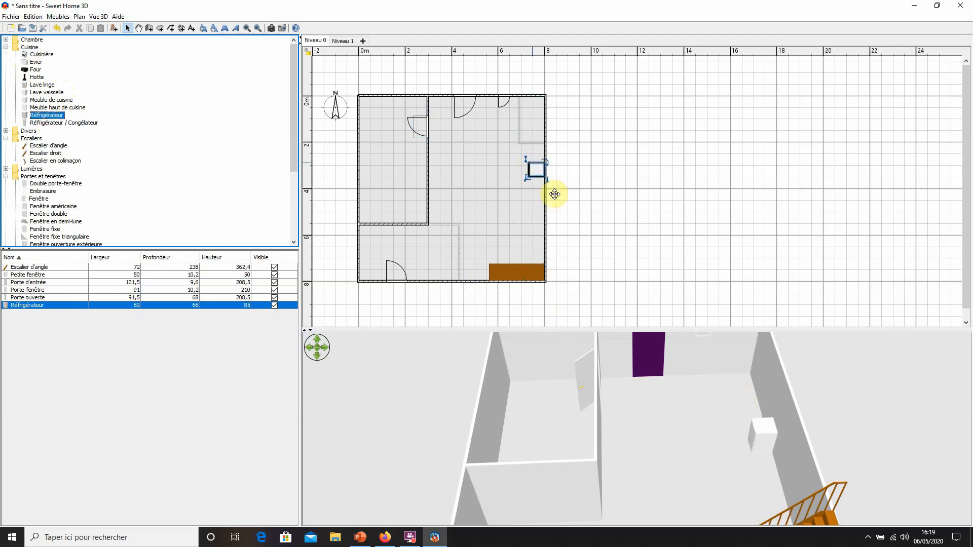
Set the refrigerator's height to 160 cm.
drag(752, 455, 723, 416)
double_click(534, 170)
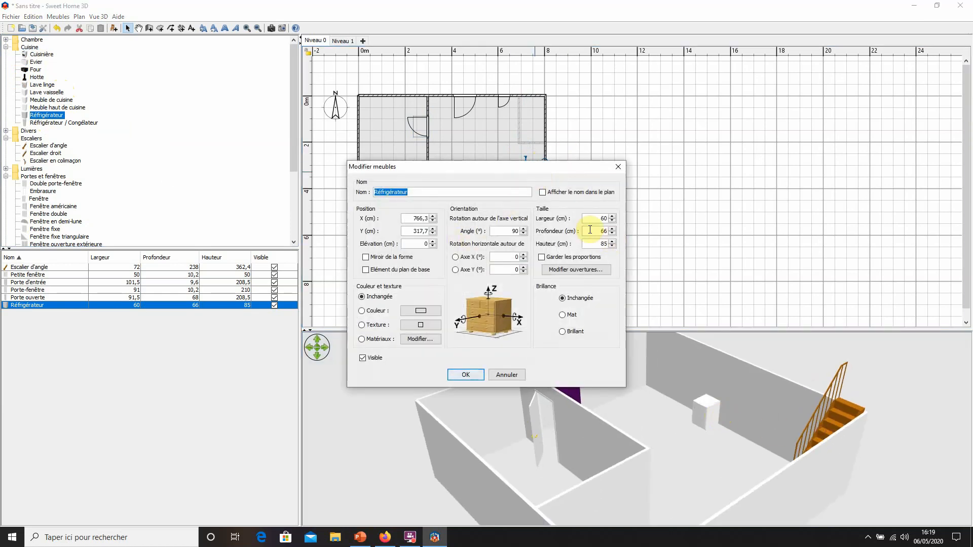
drag(594, 244, 606, 249)
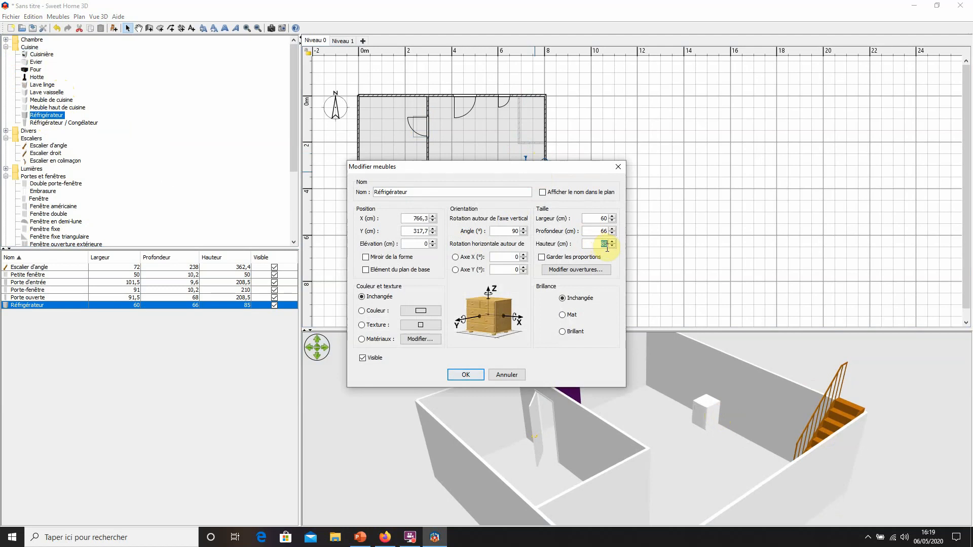
text(160)
click(462, 375)
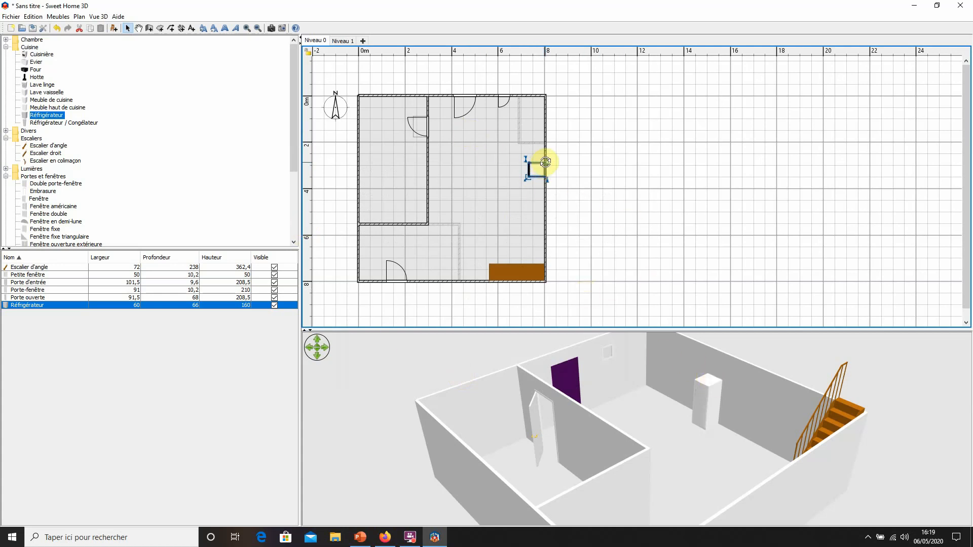
mouse_move(545, 160)
mouse_down()
mouse_move(536, 182)
mouse_move(507, 185)
mouse_move(508, 159)
mouse_move(539, 189)
mouse_move(562, 176)
mouse_move(537, 154)
mouse_move(557, 155)
mouse_up()
Start importing a piece of furniture and open the website's page of free 3D models.
click(58, 16)
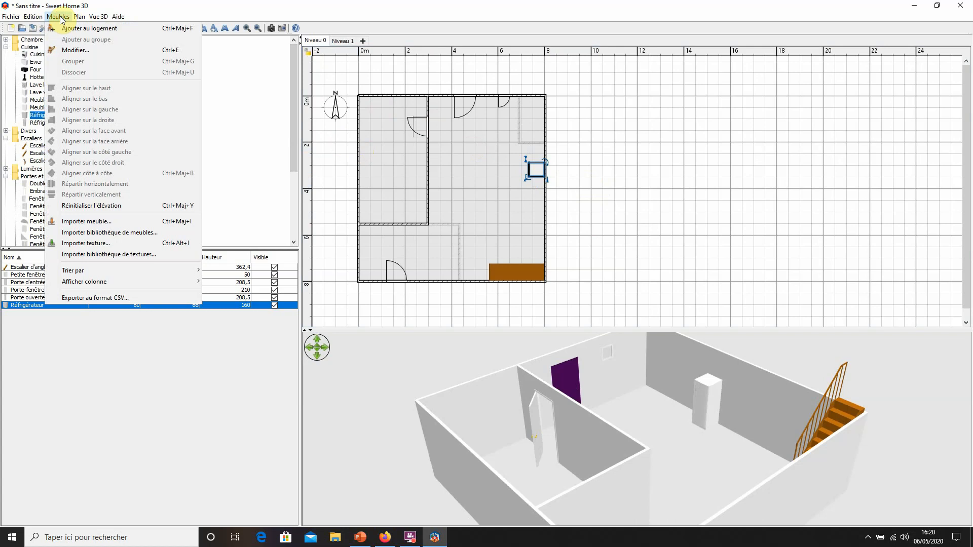
click(87, 223)
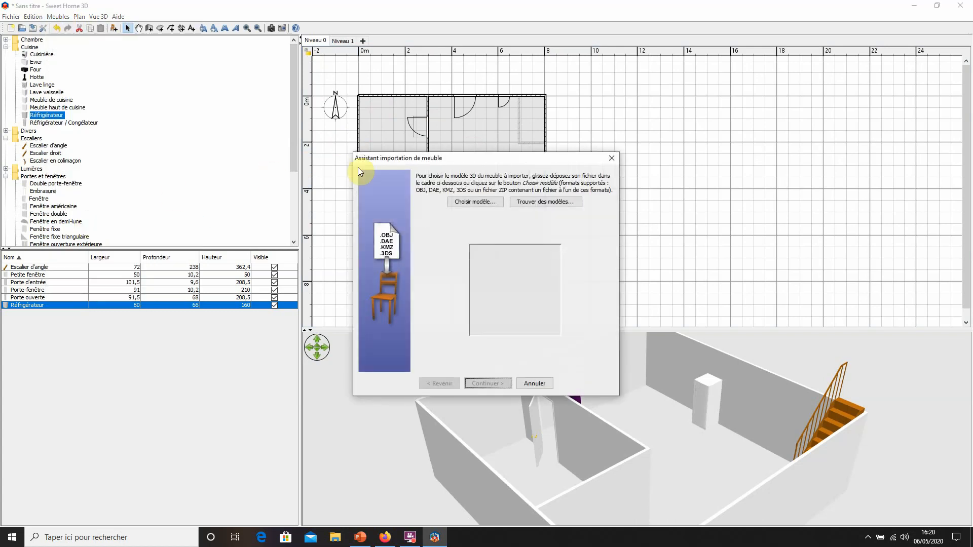
click(471, 204)
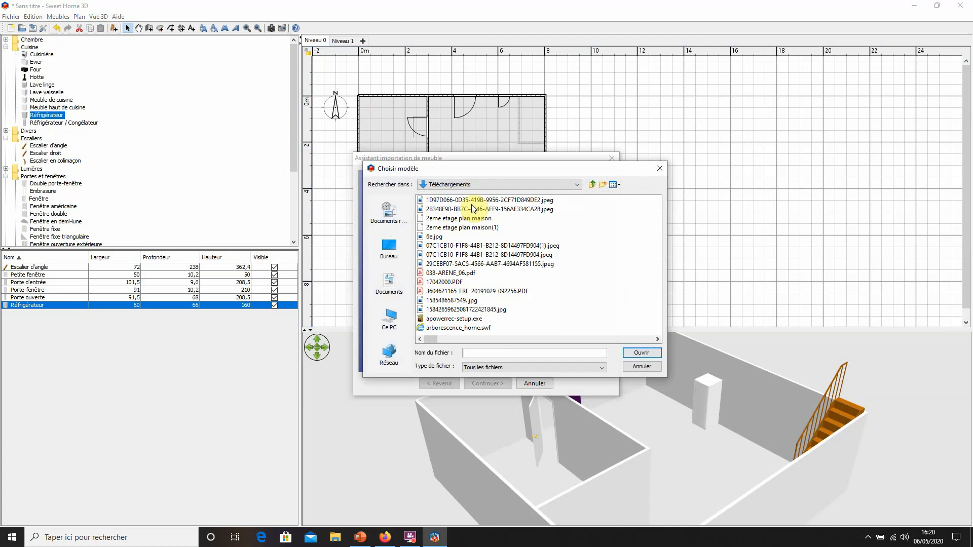
click(659, 168)
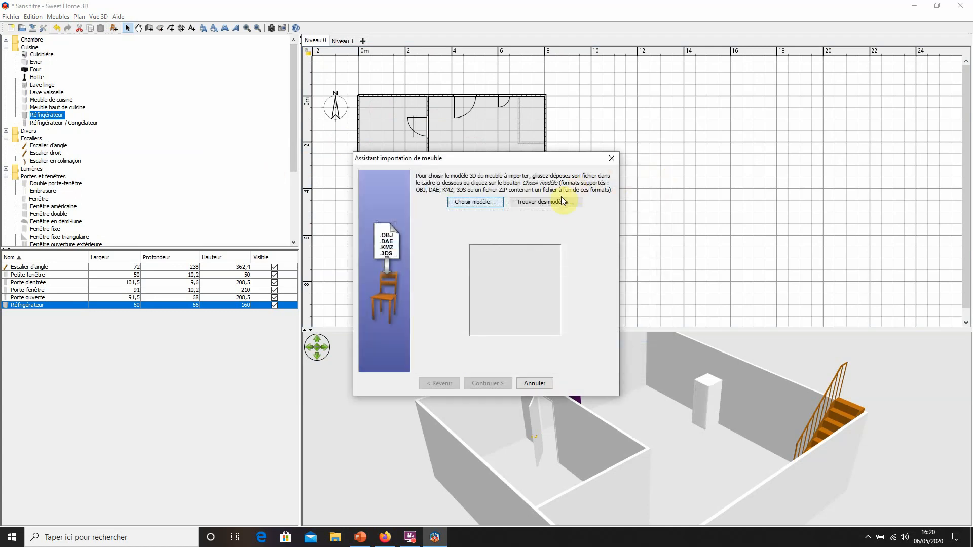
click(549, 201)
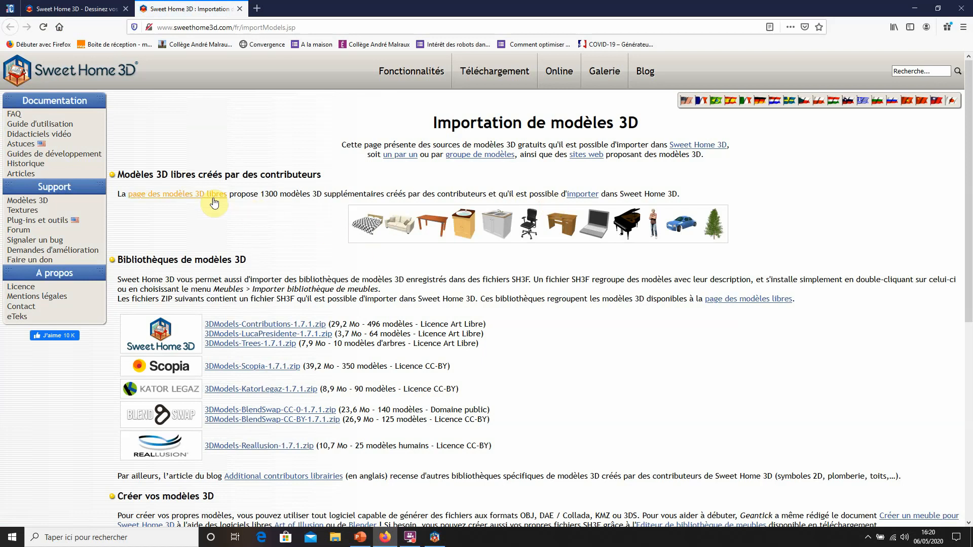
click(199, 195)
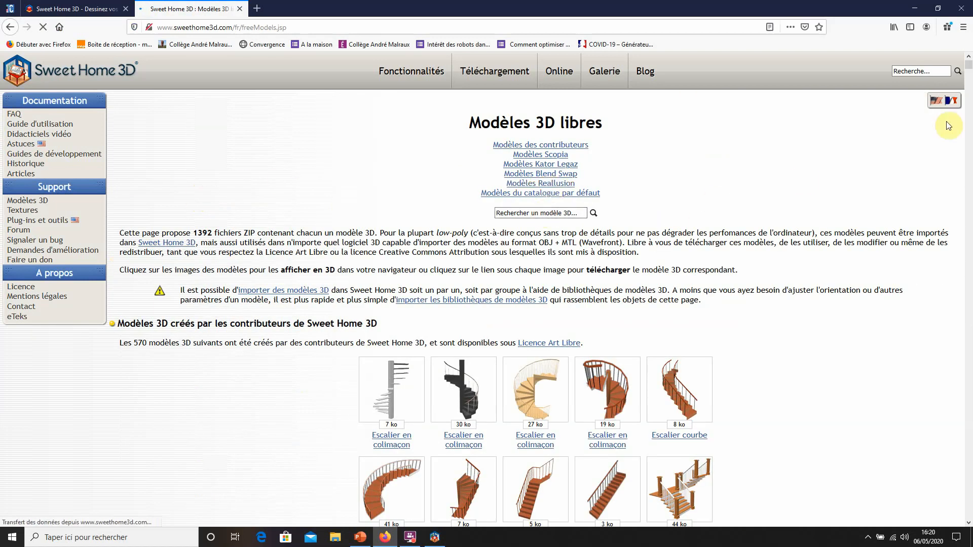
Search the free 3D models for "vélo" and download the 32 KB Licence Art Libre bicycle as a saved file.
mouse_move(968, 71)
mouse_down()
mouse_move(970, 138)
mouse_move(962, 65)
mouse_up()
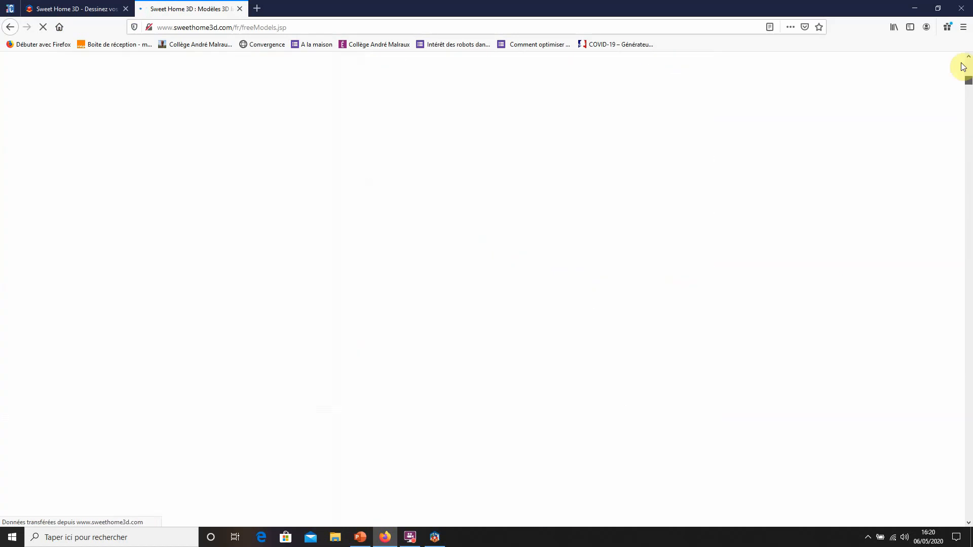
click(525, 213)
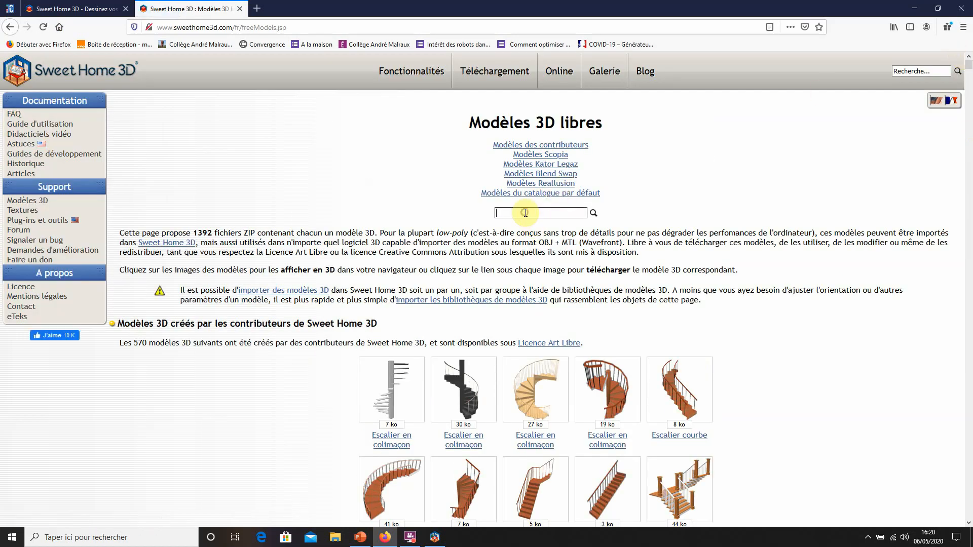
text(vélo)
click(592, 215)
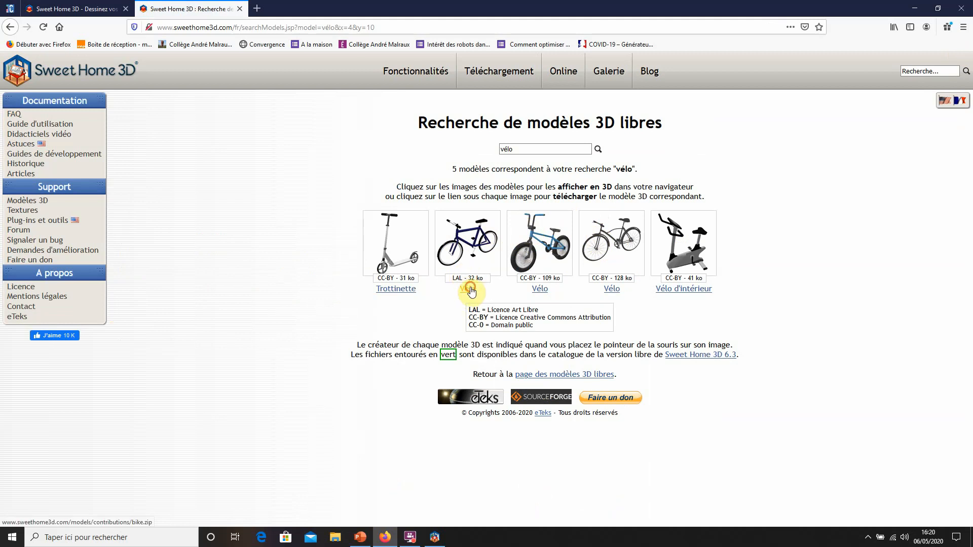
click(469, 289)
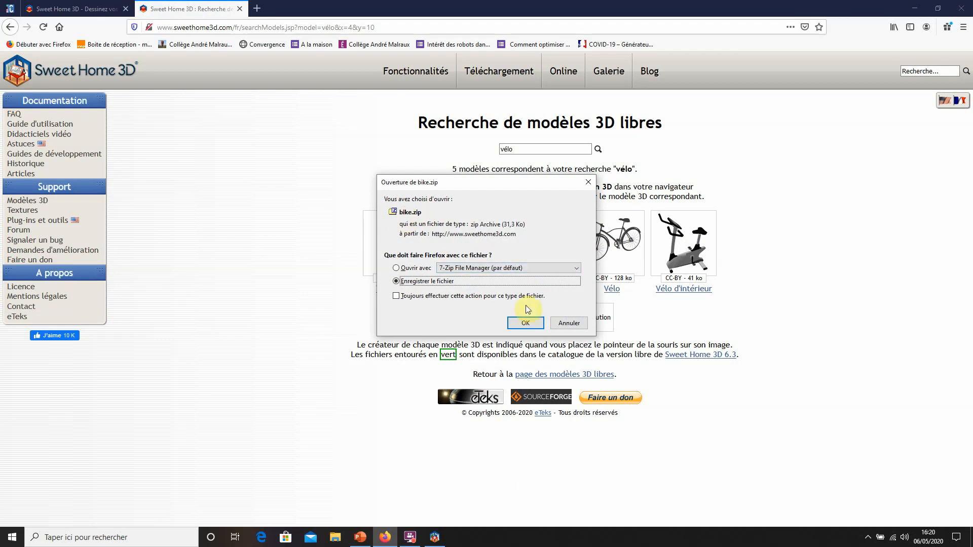
click(529, 322)
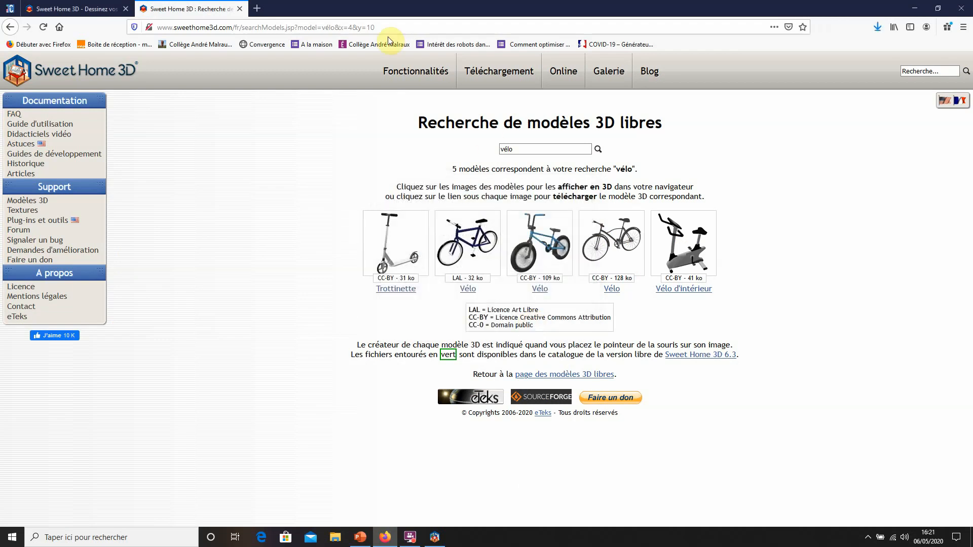
Switch back to Sweet Home 3D and load the downloaded bike archive from Téléchargements as the model to import.
click(78, 8)
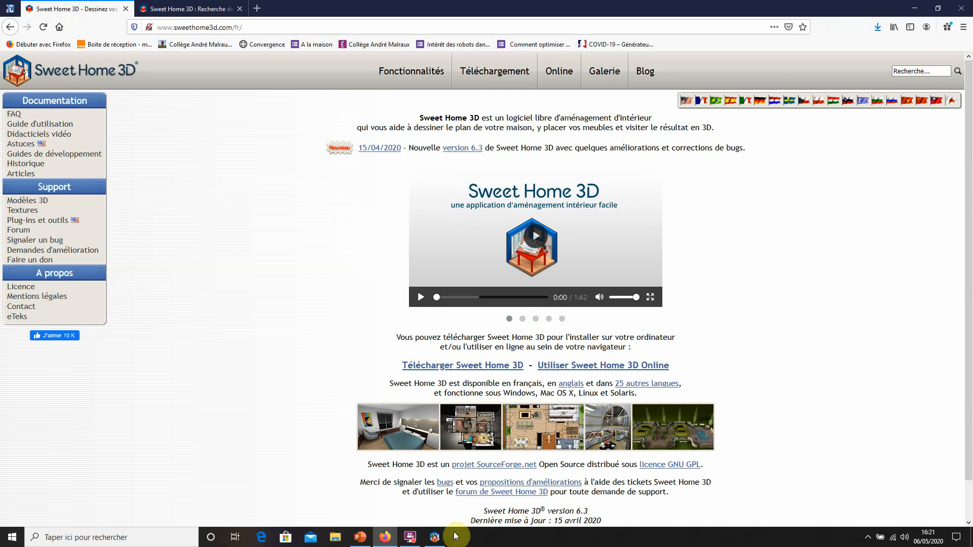
click(435, 537)
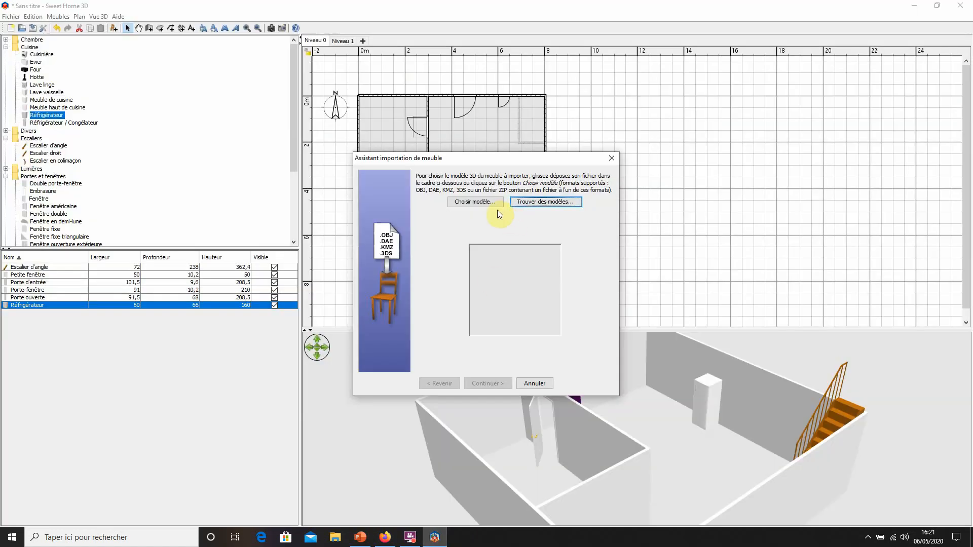
click(478, 202)
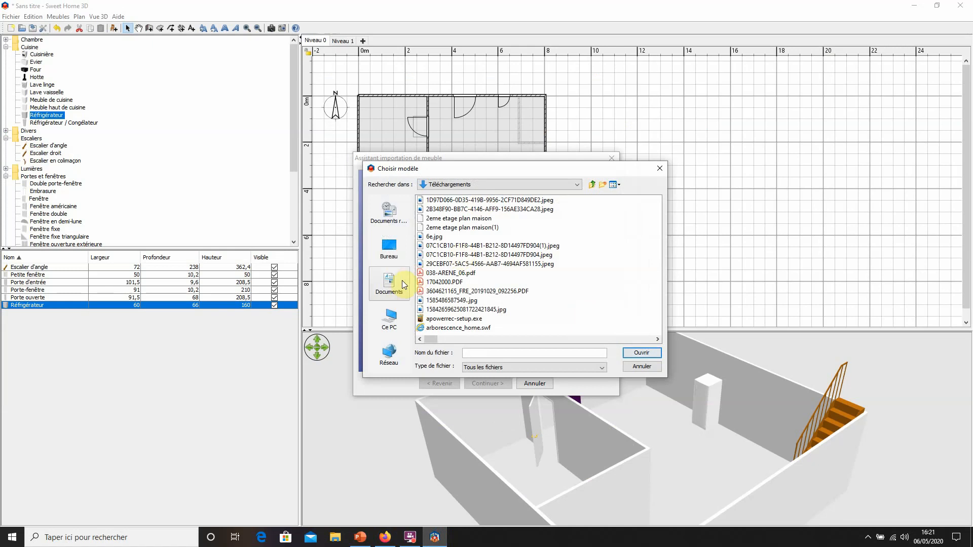
click(577, 185)
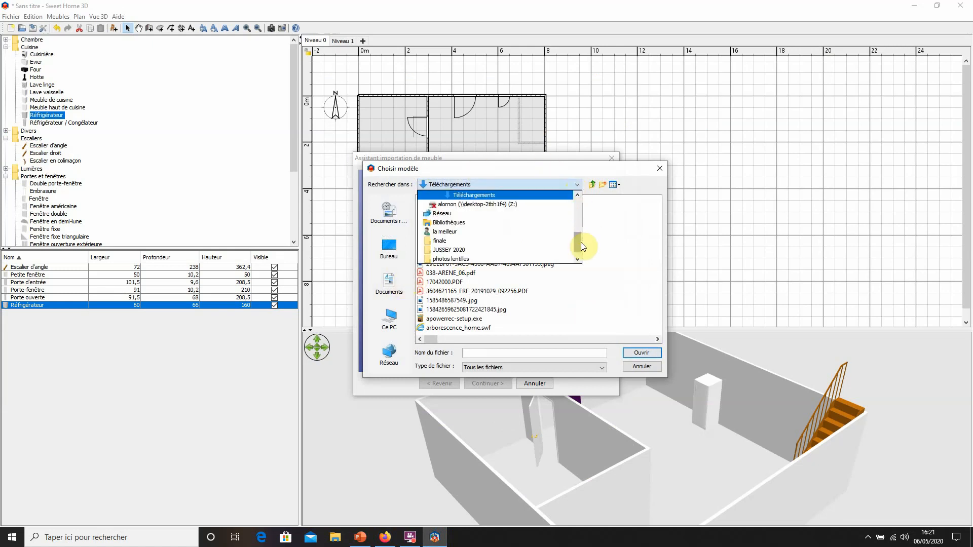
drag(576, 239, 573, 189)
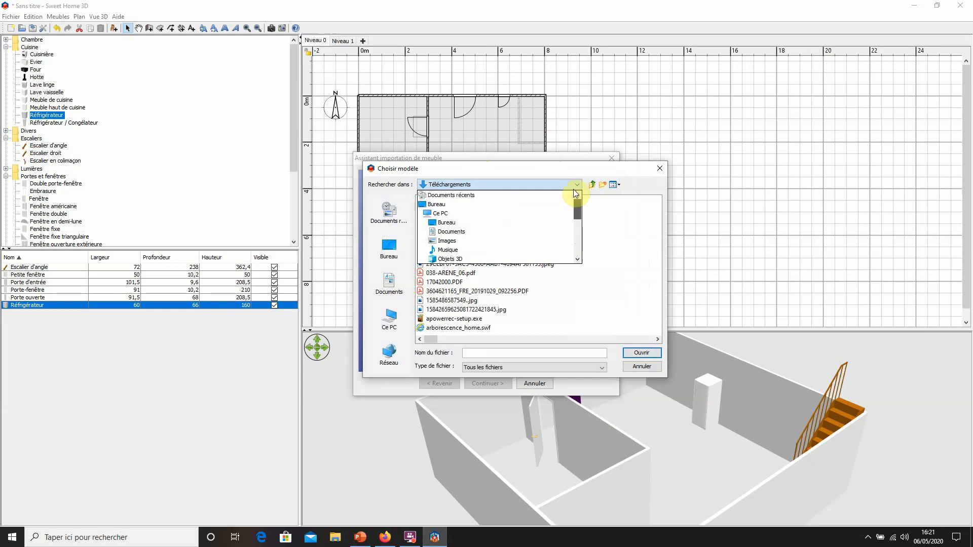
click(448, 214)
click(454, 246)
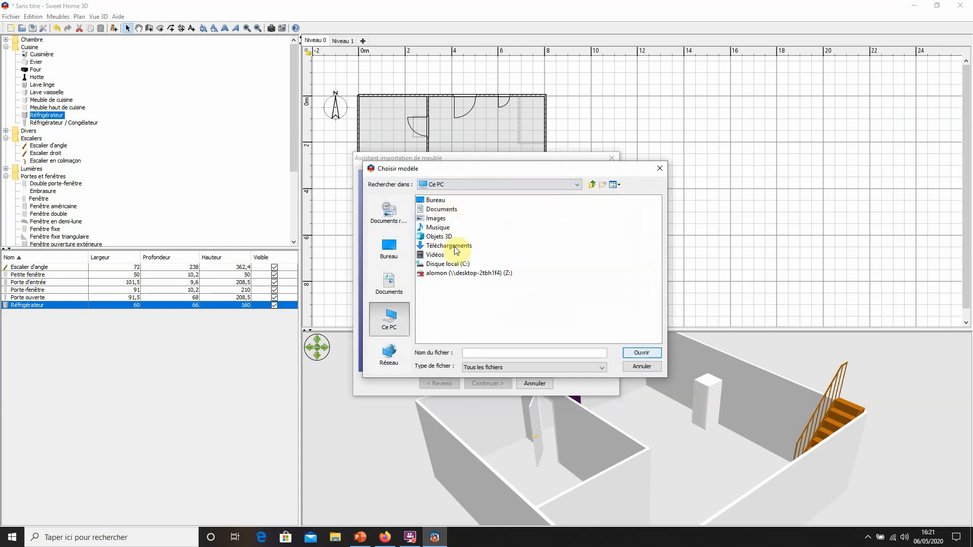
double_click(455, 247)
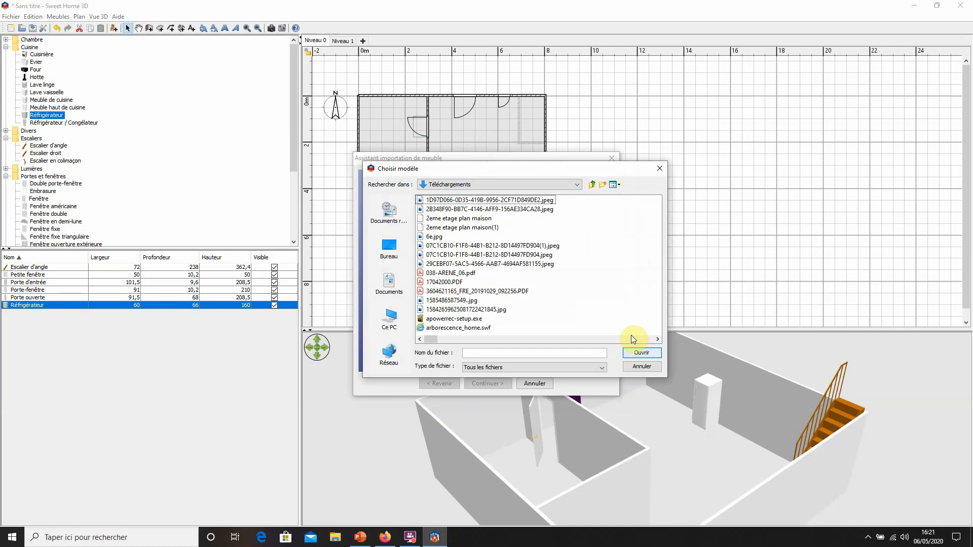
click(660, 338)
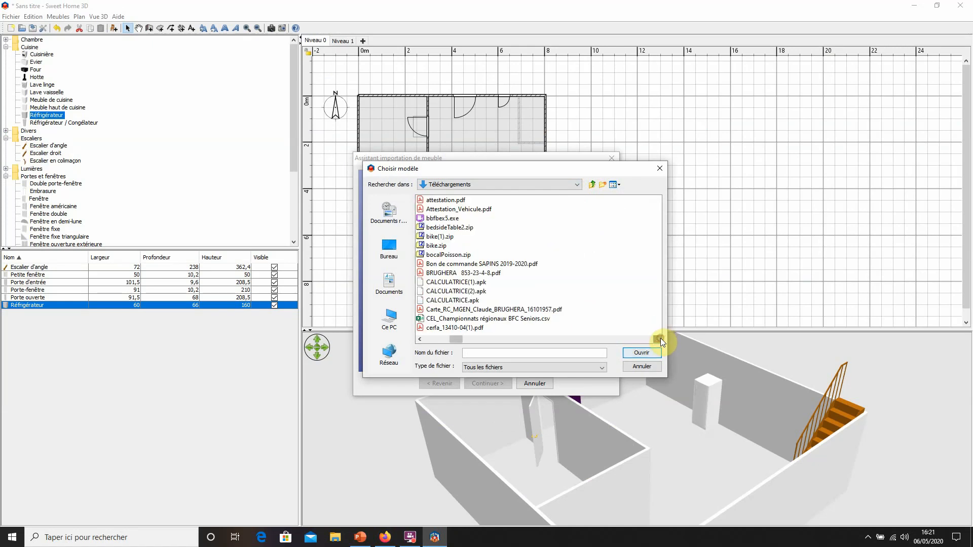
click(466, 256)
click(641, 353)
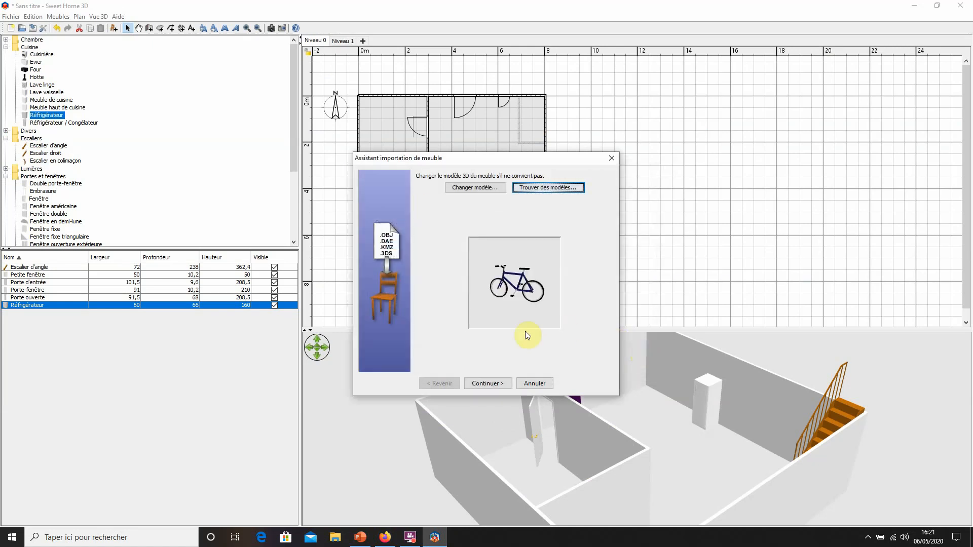
Finish importing the bike with its default orientation and properties, and move it to the southern part of the northwest room.
click(487, 383)
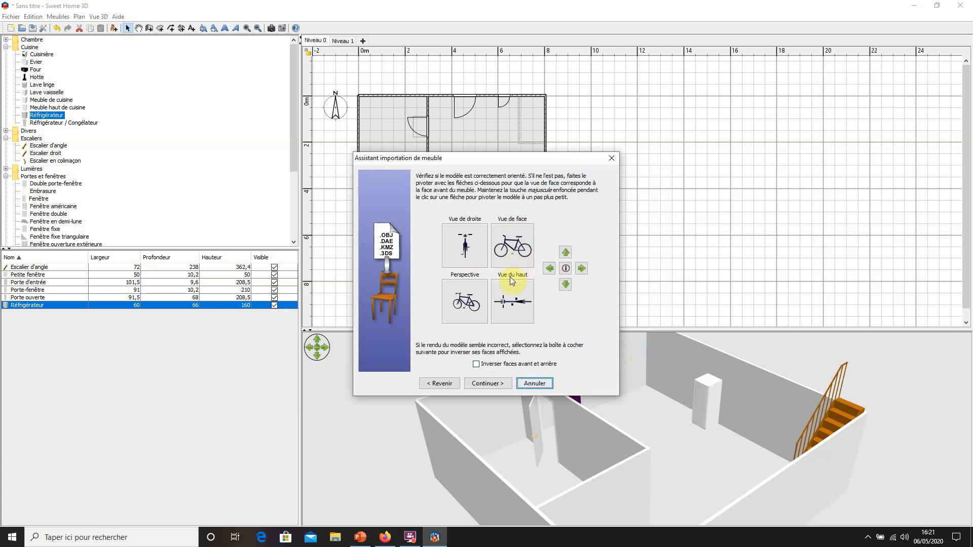
click(498, 387)
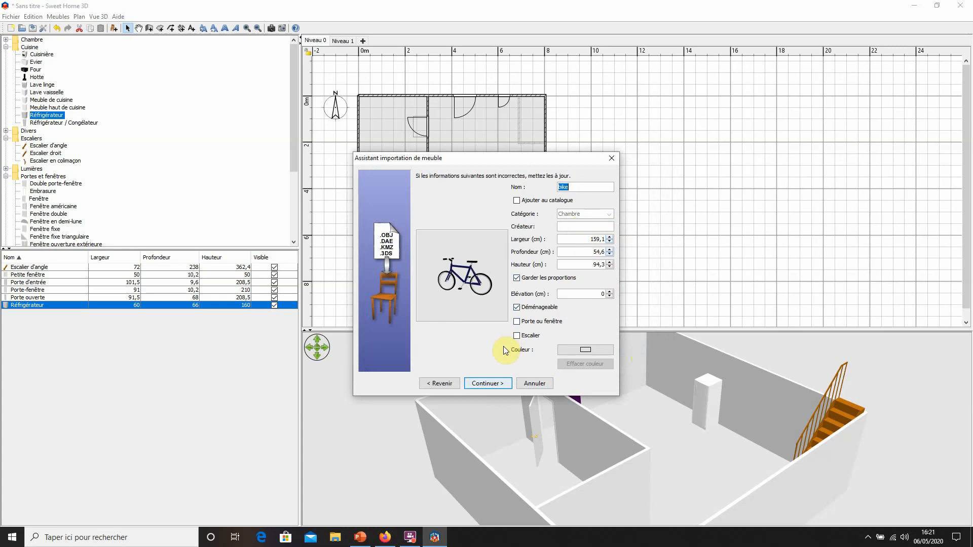
click(486, 385)
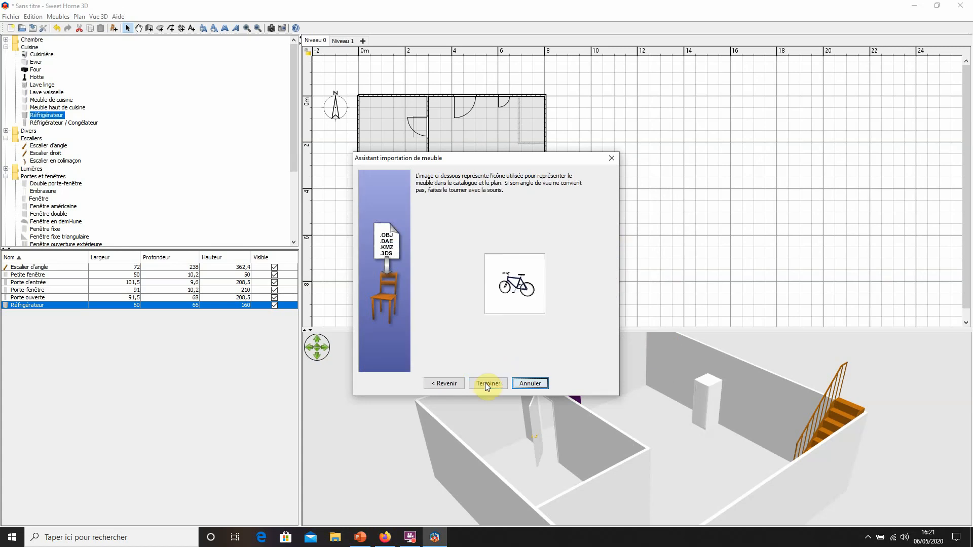
click(487, 383)
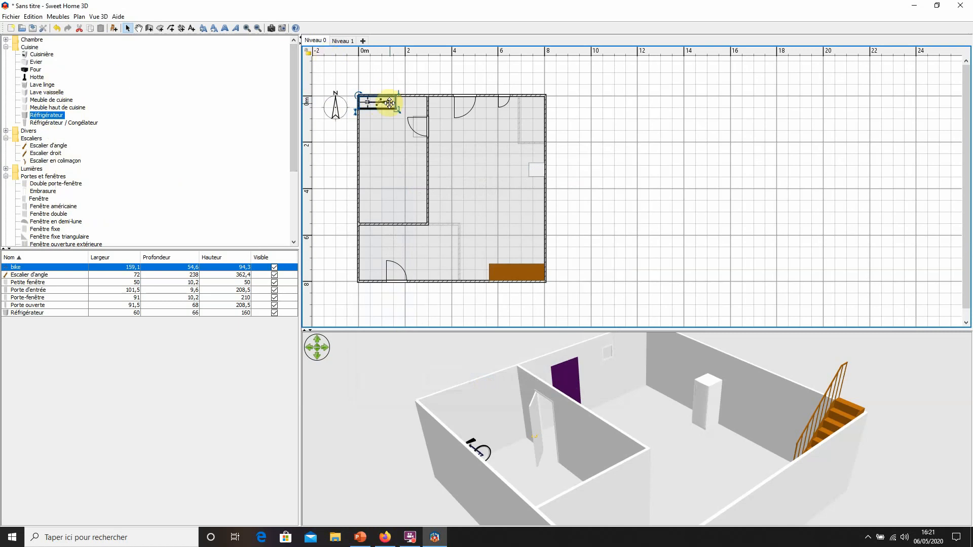
drag(387, 110, 392, 198)
Expand the Divers category of the furniture catalogue to view its objects.
drag(291, 152, 290, 84)
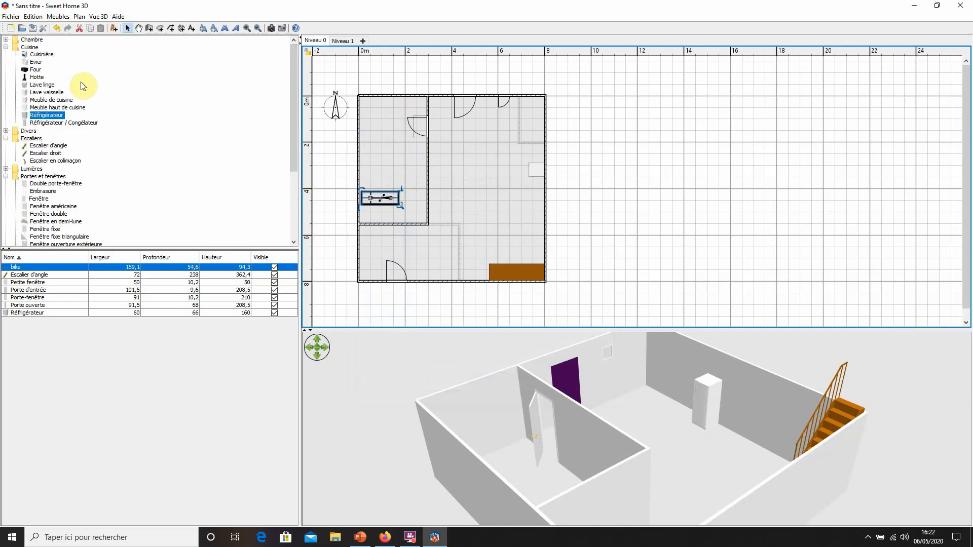
click(30, 132)
double_click(30, 131)
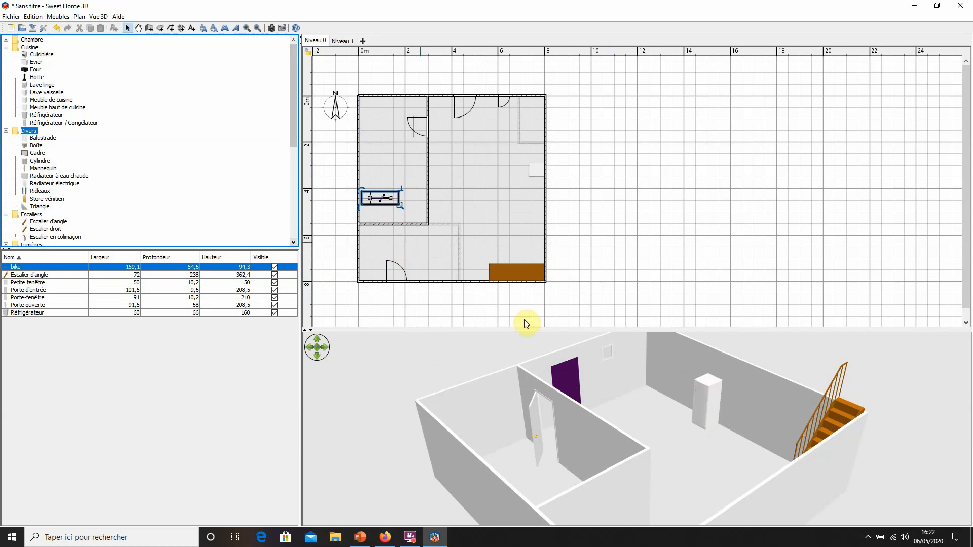
Start a new furniture import and open the website's free 3D models page from the import assistant.
click(59, 17)
click(248, 99)
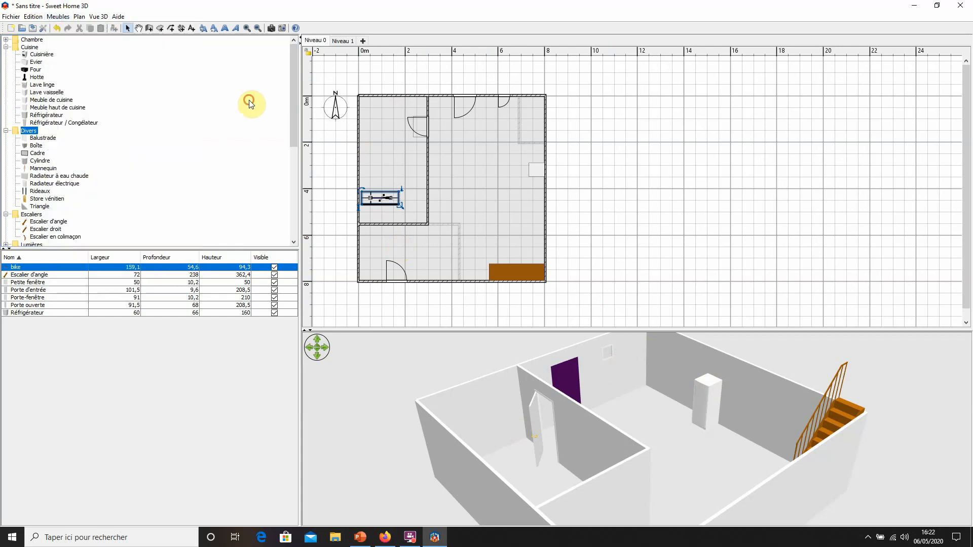
click(59, 17)
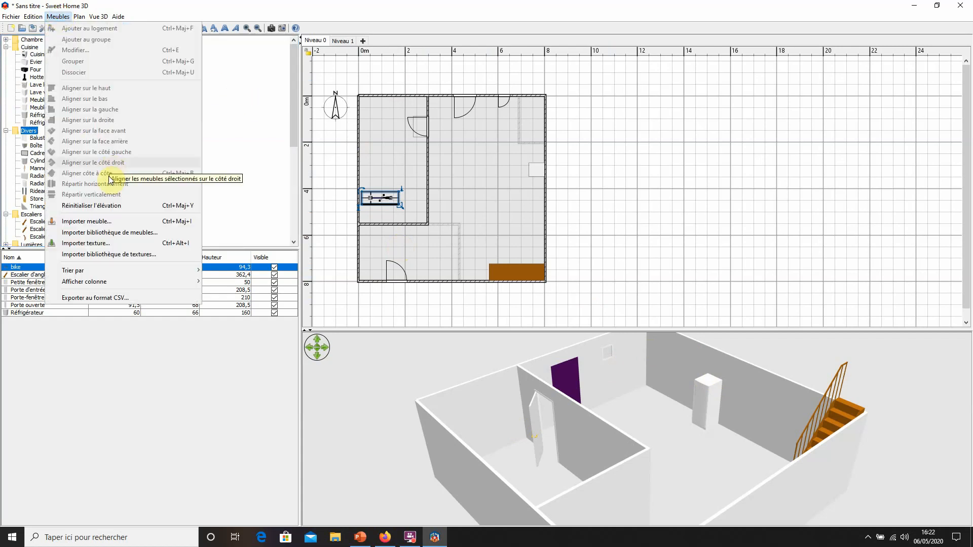
click(105, 222)
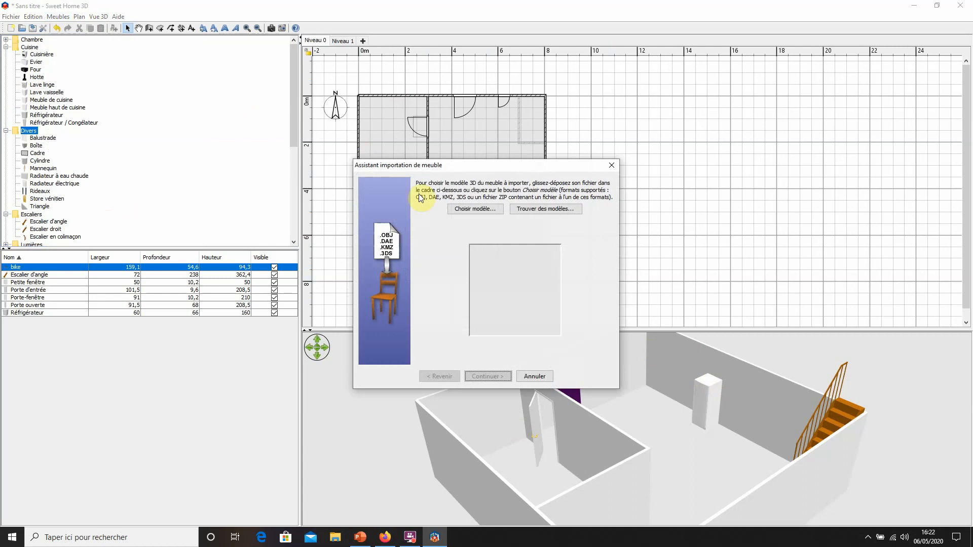
click(551, 210)
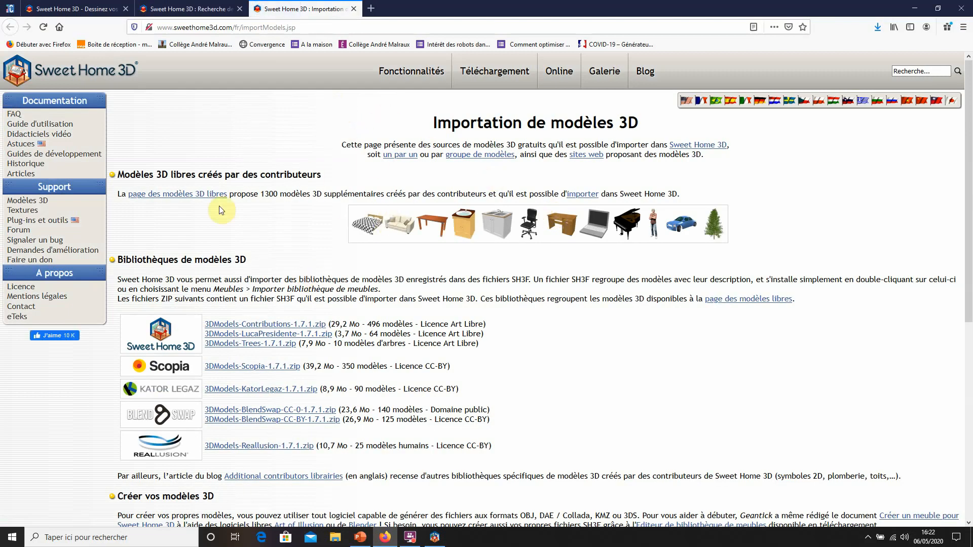
click(185, 198)
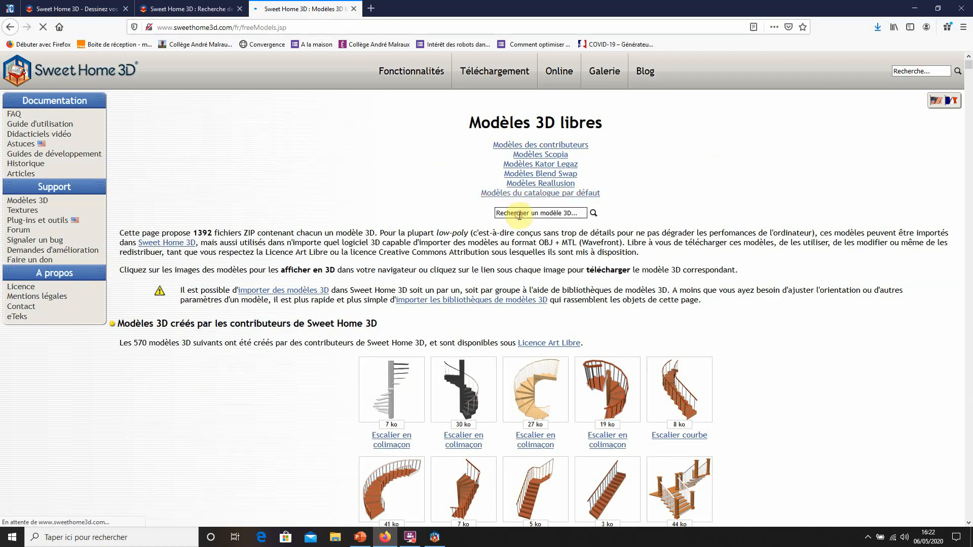
Search the free 3D models for "poisson" and download the "Bocal à poisson" model as a saved file.
click(519, 215)
text(poisson)
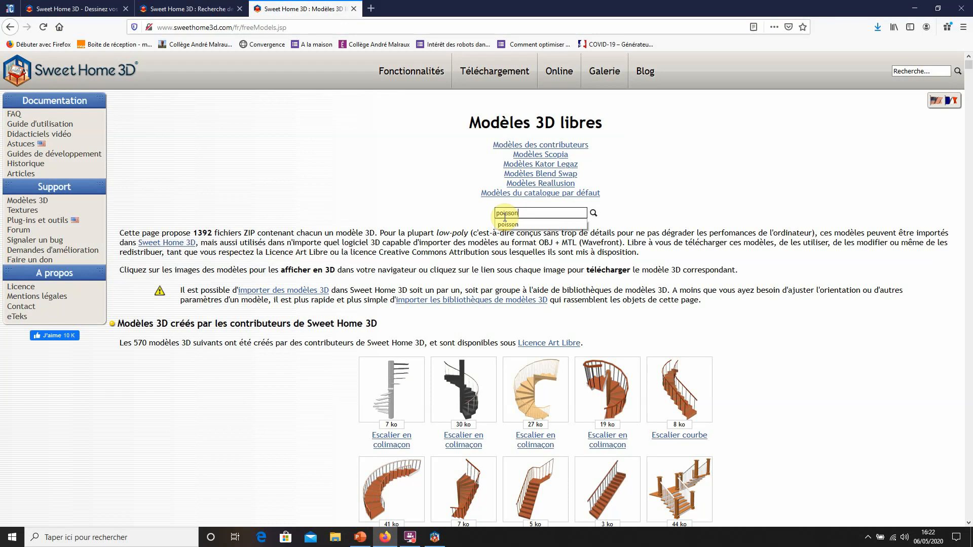
key(Return)
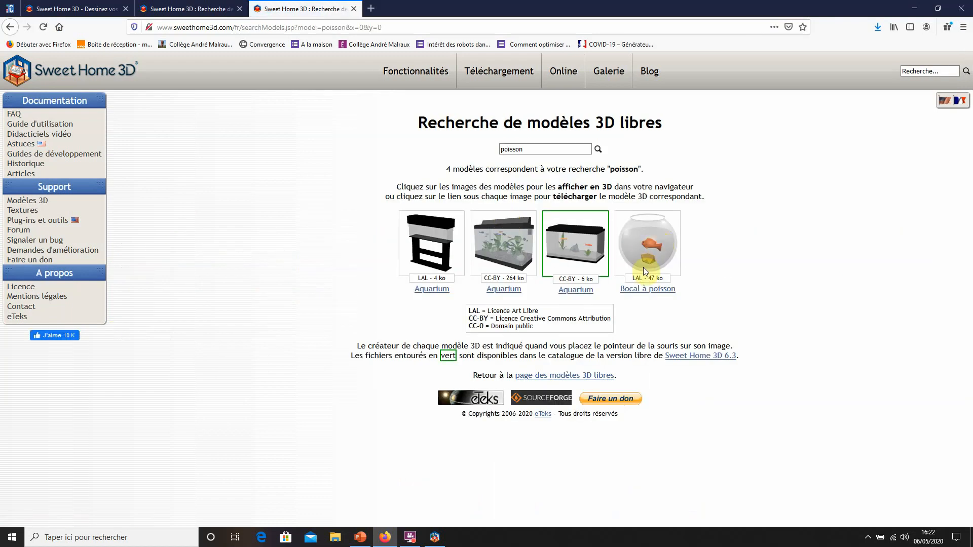
click(642, 294)
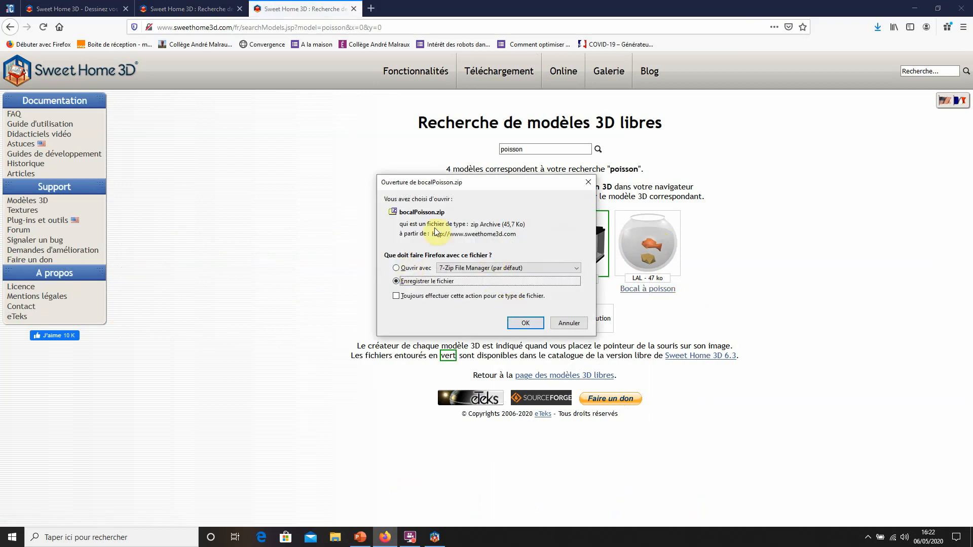
click(526, 322)
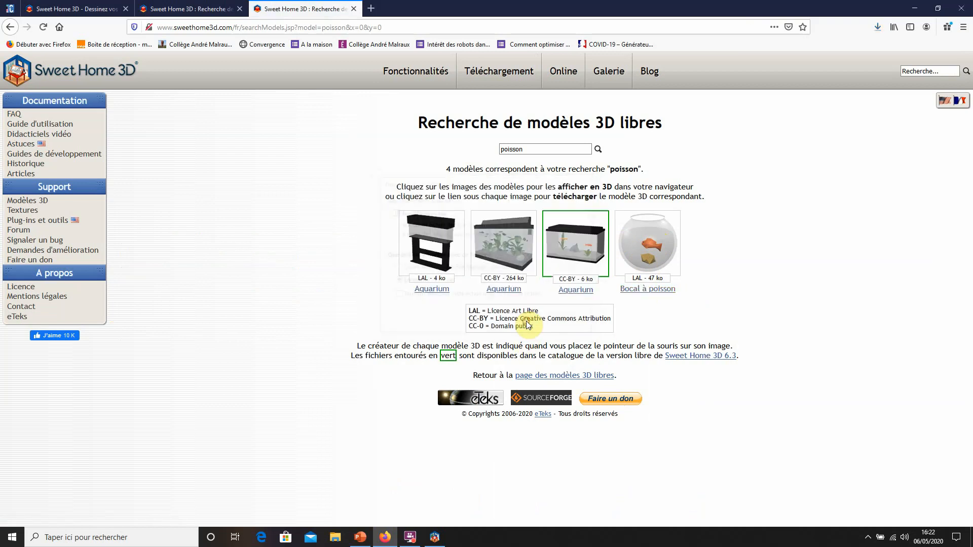
Close the model search page, switch back to Sweet Home 3D and load bocalPoisson.zip from Téléchargements as the model to import.
click(353, 9)
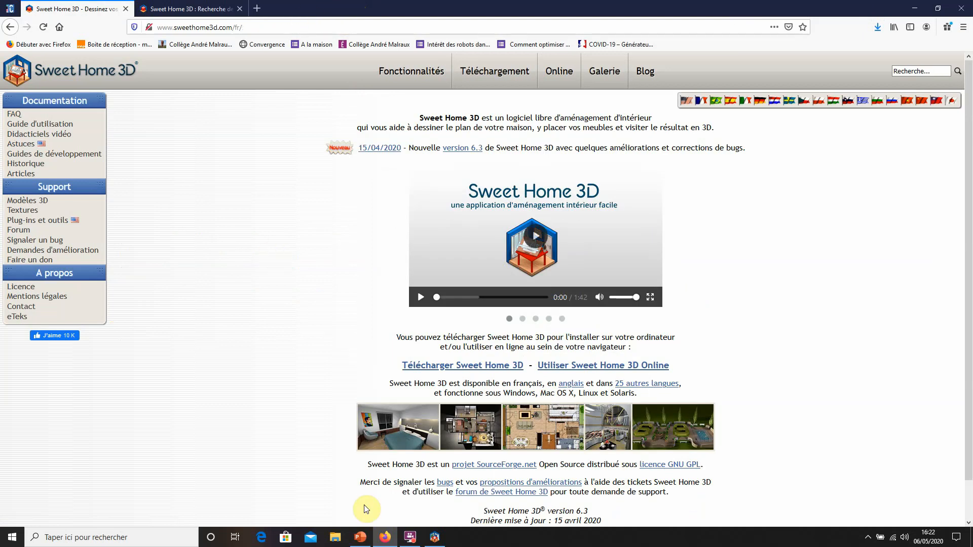
click(433, 538)
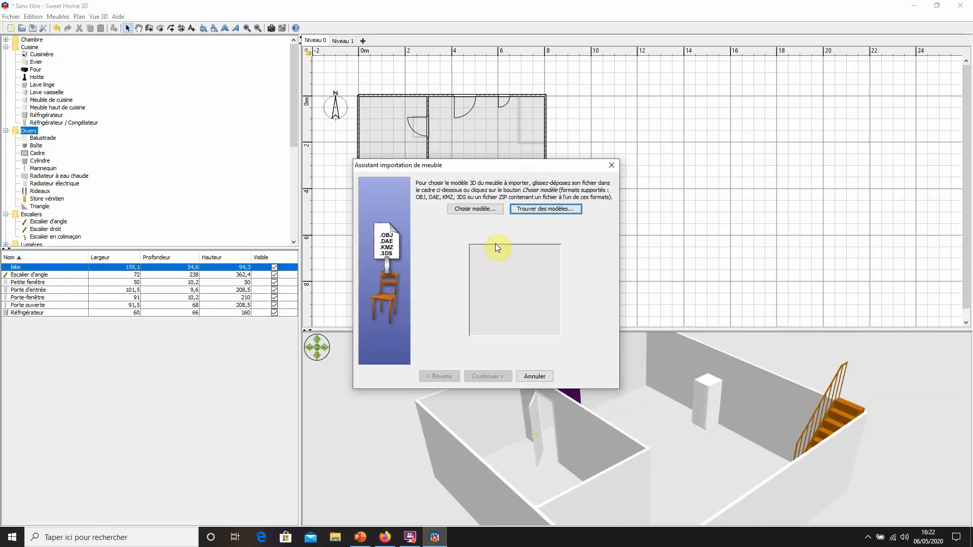
click(476, 211)
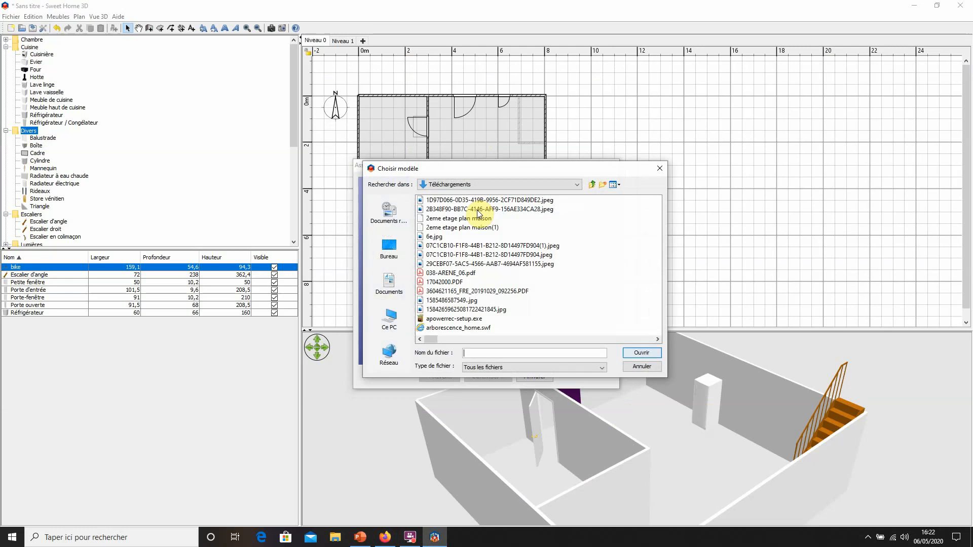
click(656, 339)
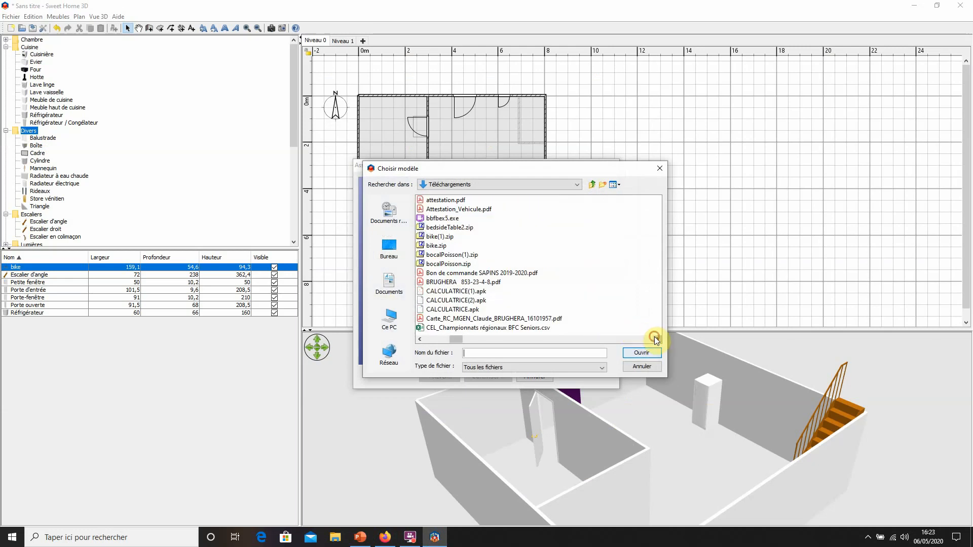
click(454, 264)
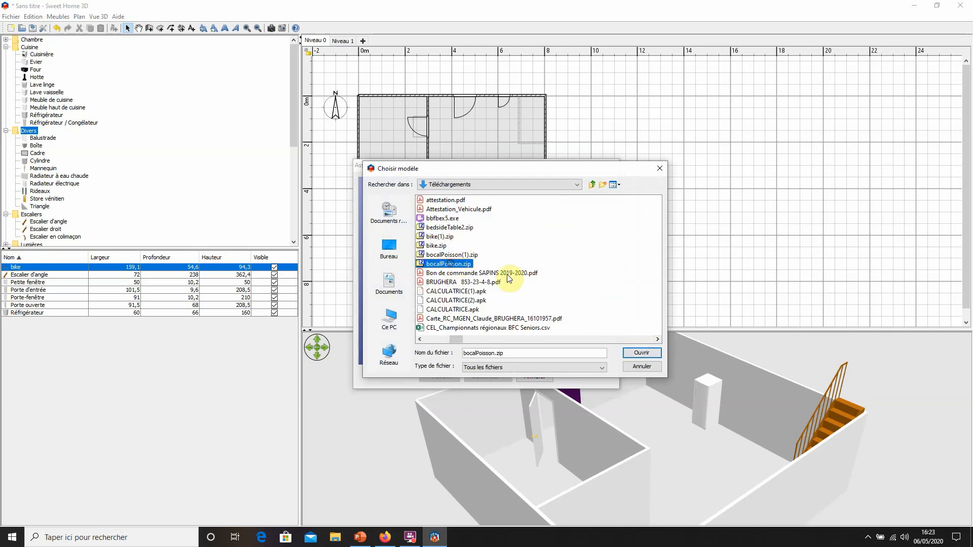
click(650, 353)
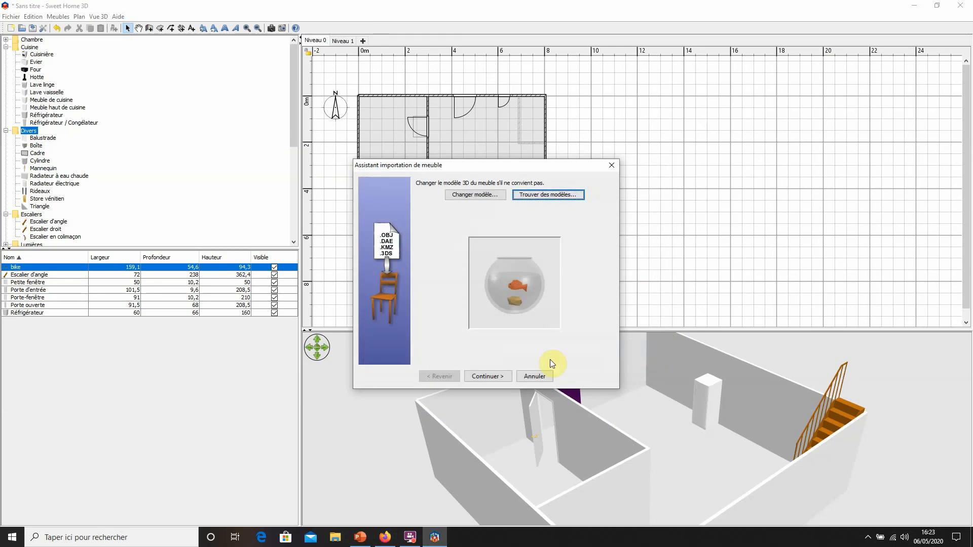
Accept the fishbowl's default orientation and set its width to 33 cm with the proportions kept.
click(488, 379)
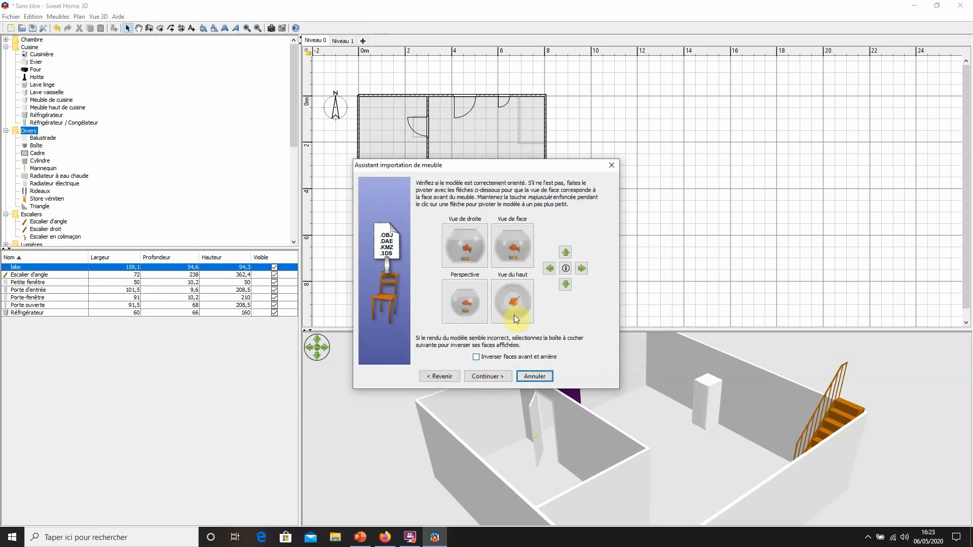
click(486, 379)
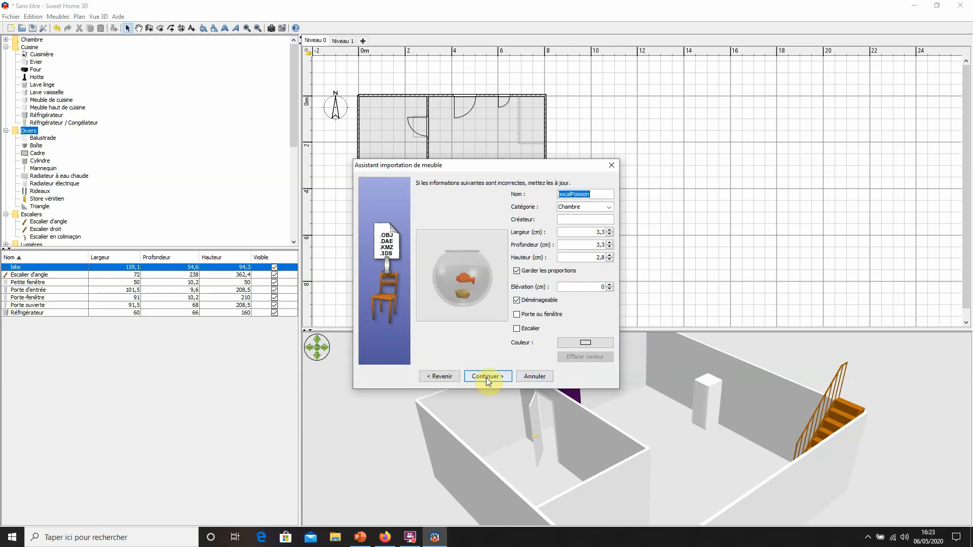
click(595, 230)
text(33)
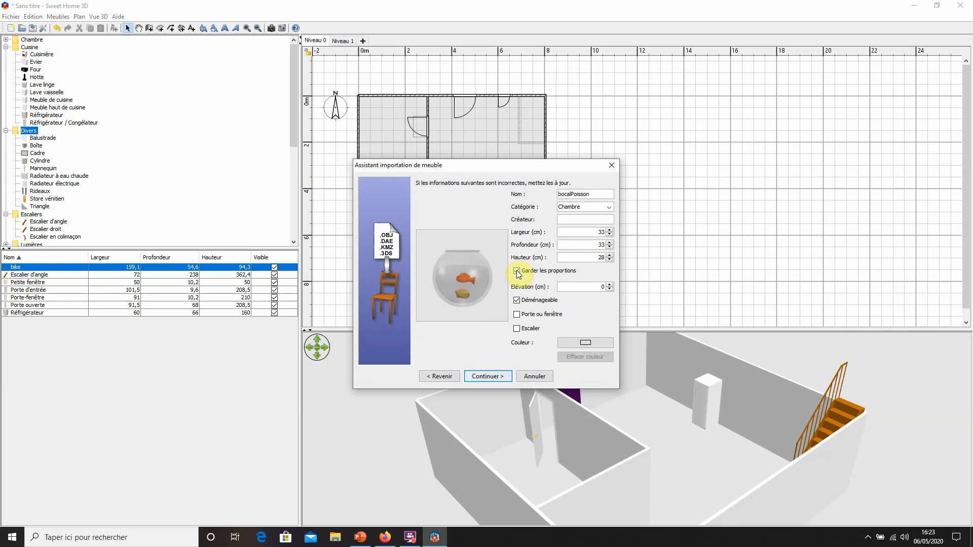
Finish importing the fishbowl and place it on top of the refrigerator against the east wall.
click(517, 300)
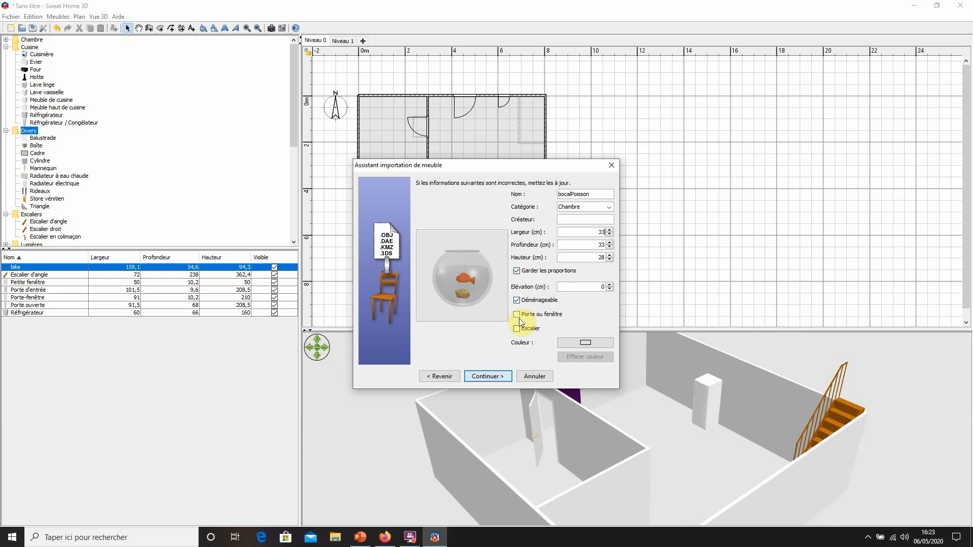
click(491, 379)
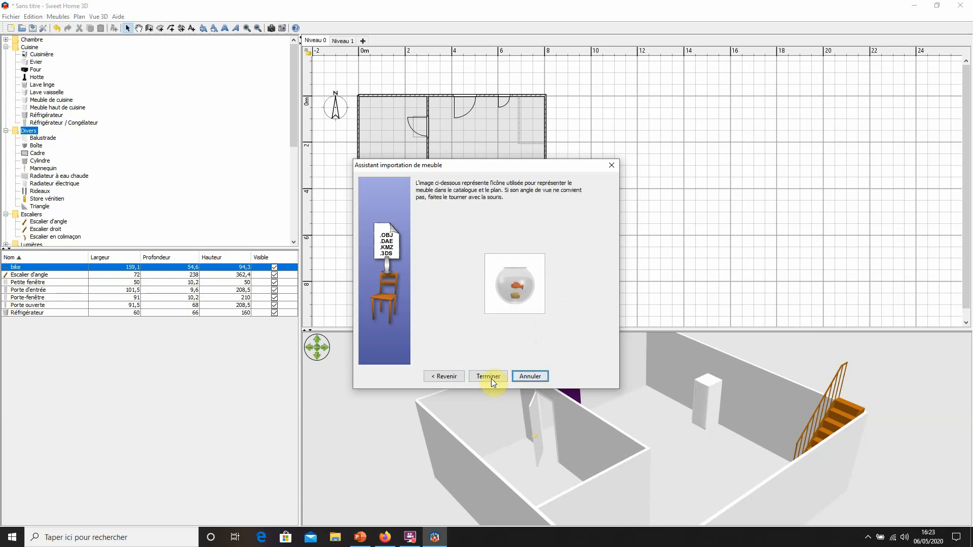
click(488, 376)
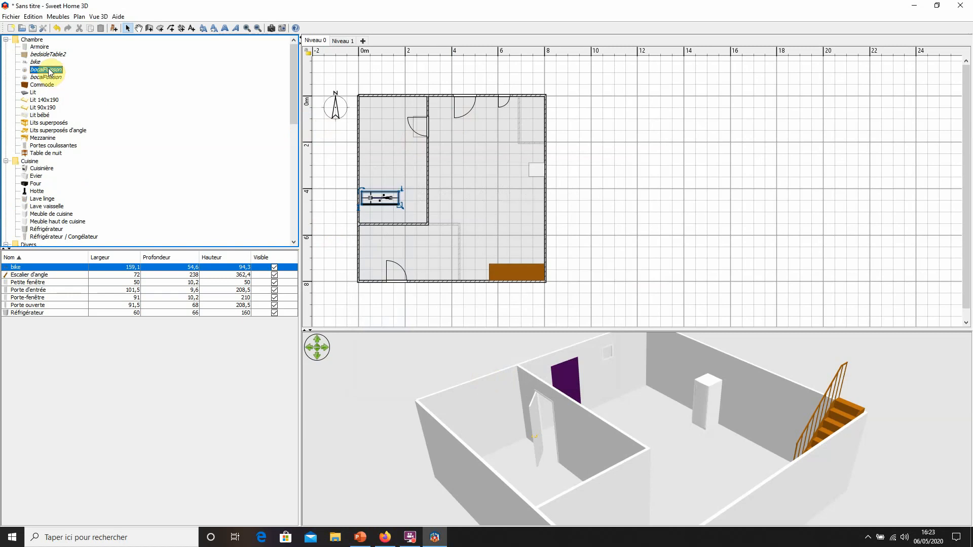
drag(48, 69, 533, 167)
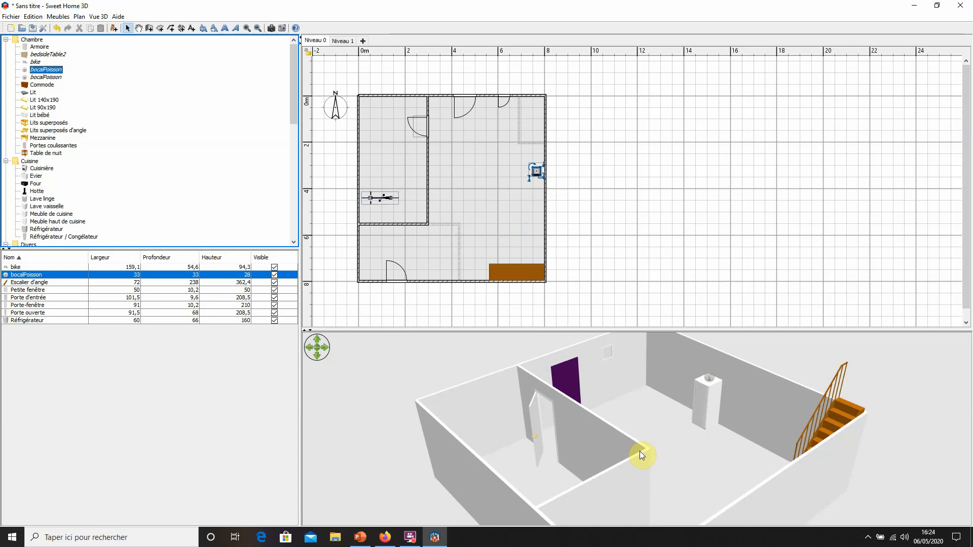
key(ctrl+s)
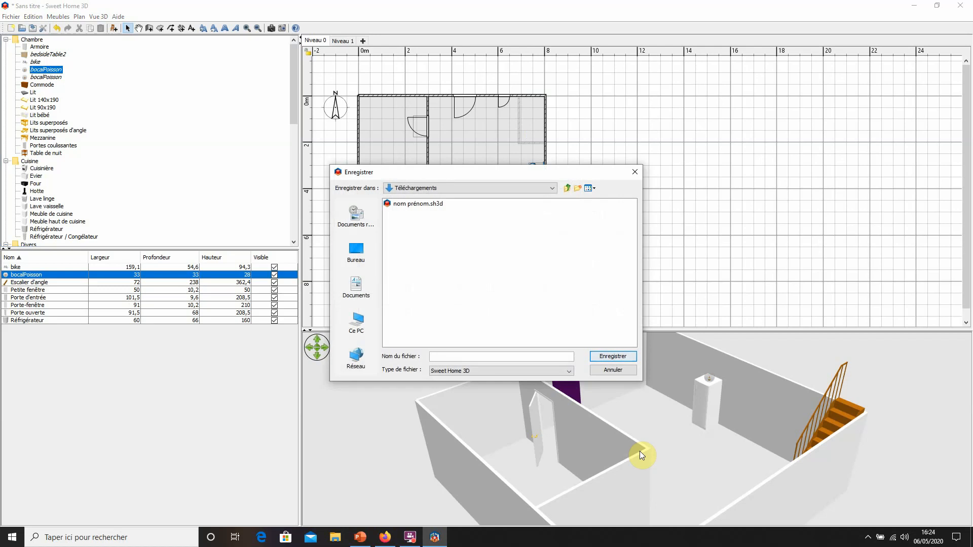
click(627, 372)
click(418, 541)
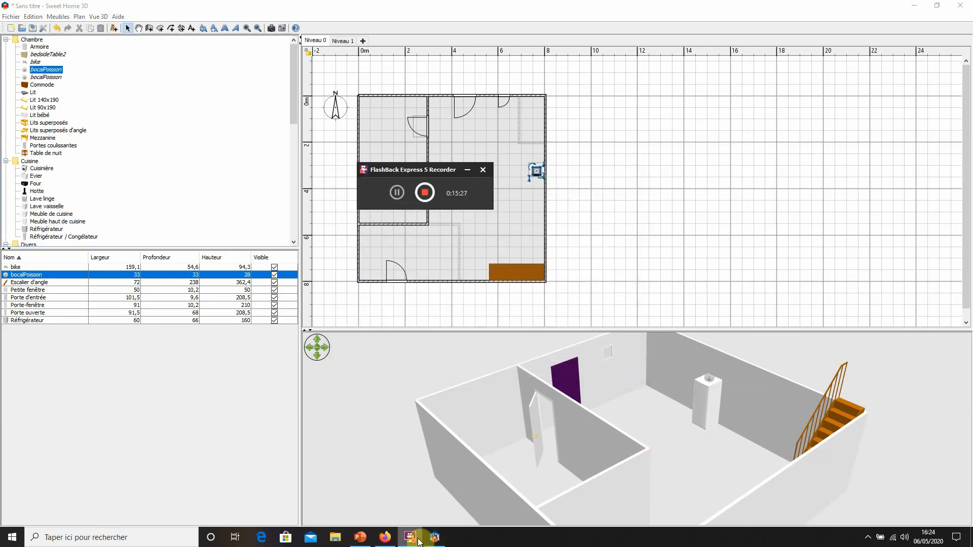